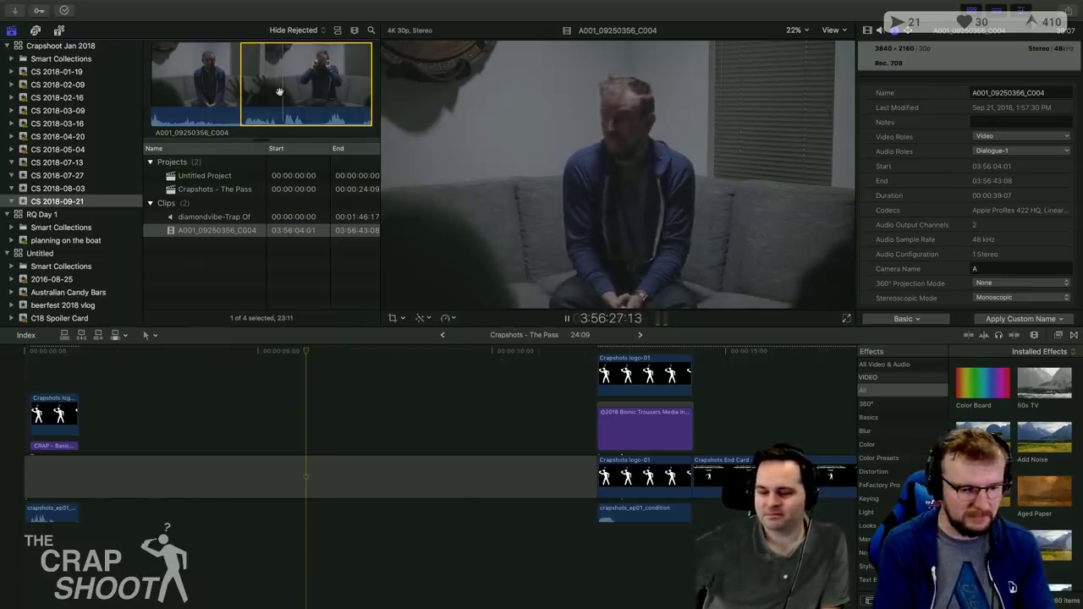
Mark the range 03:56:08:04 to 03:56:39:20 in clip A001_09250356_C004 and insert it at the playhead, inside the timeline's gap.
left_click(205, 96)
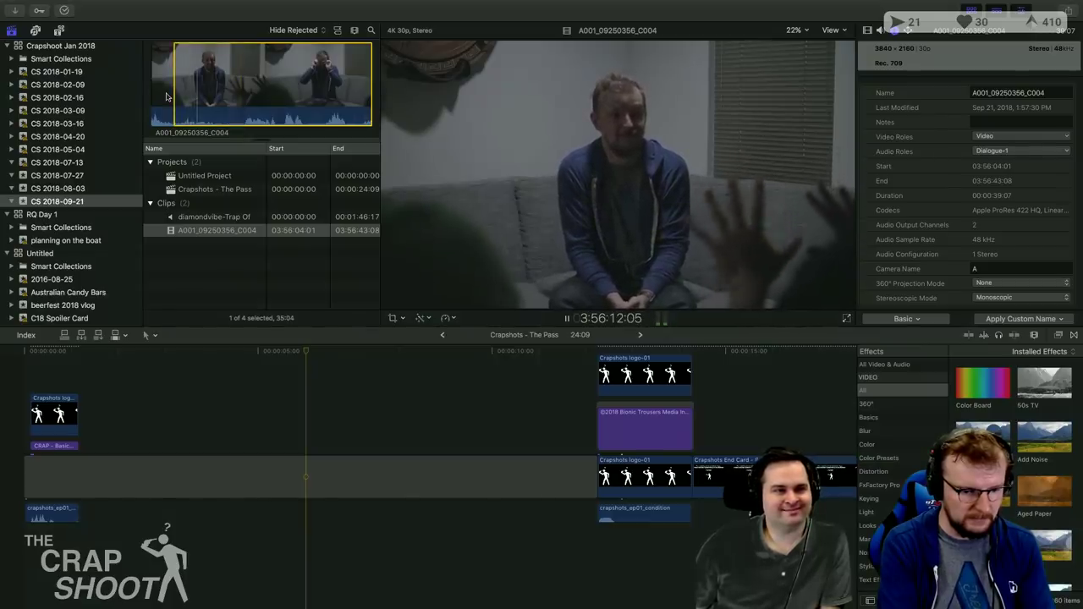
key("space")
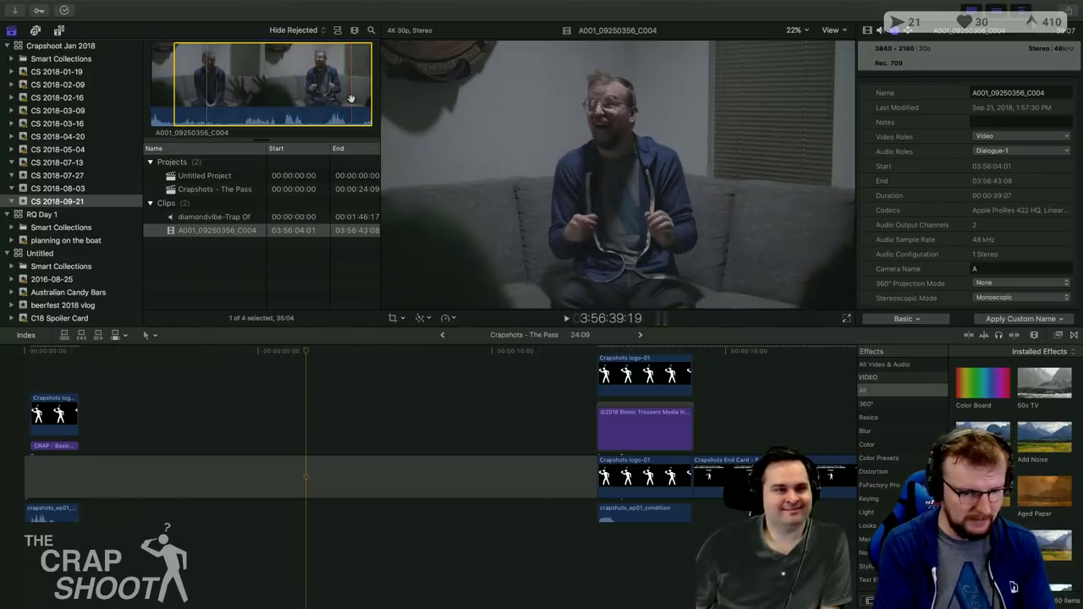
key("w")
Delete the leftover gap after the inserted clip and the excess gap between the opening logo and the clip.
left_click(472, 476)
key("Delete")
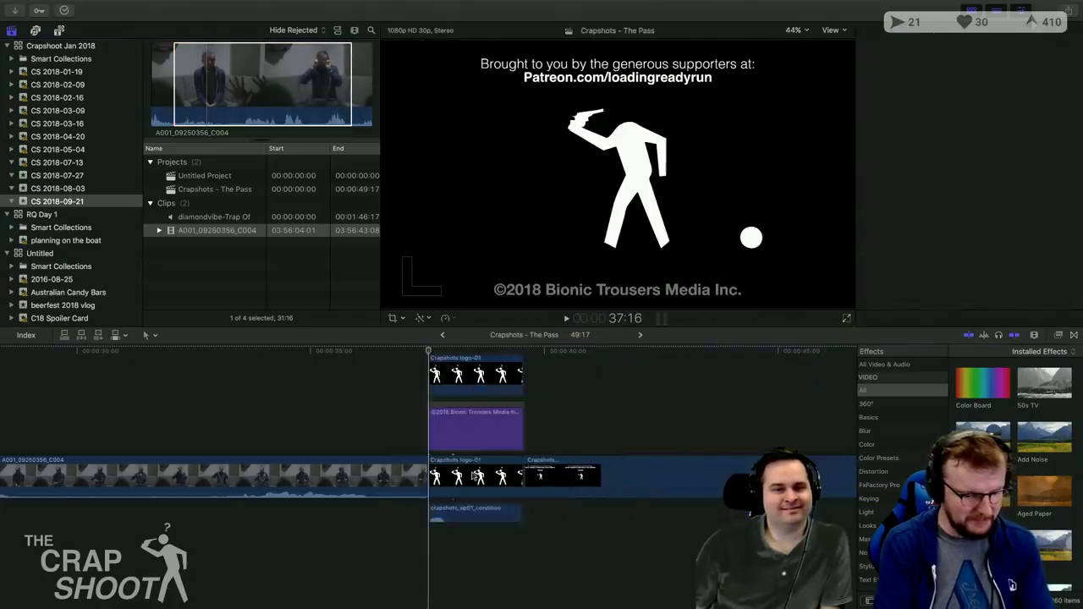
key("shift+z")
left_click(68, 471)
key("Delete")
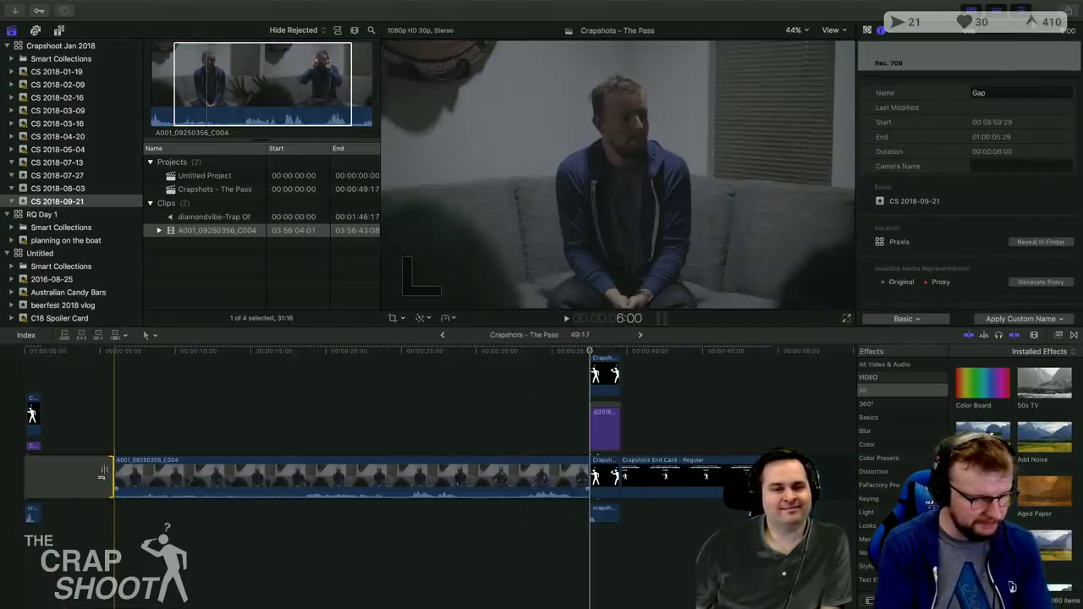
Raise the inserted clip's audio level to 5.0 dB and keyframe the volume in its first half.
left_click(328, 478)
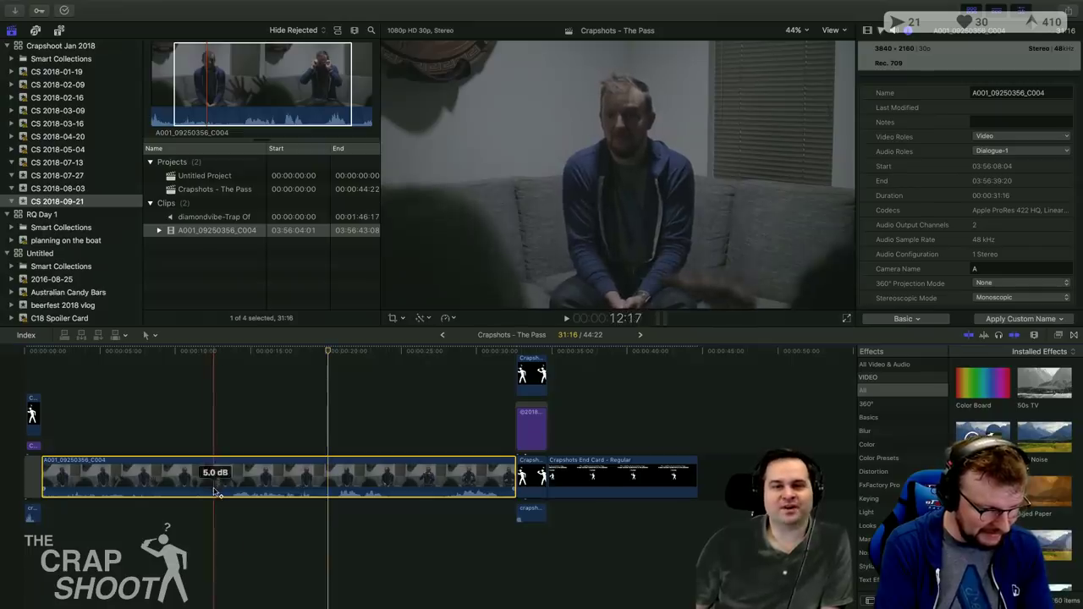
left_click(149, 489, "alt")
left_click_drag(99, 489, 98, 483)
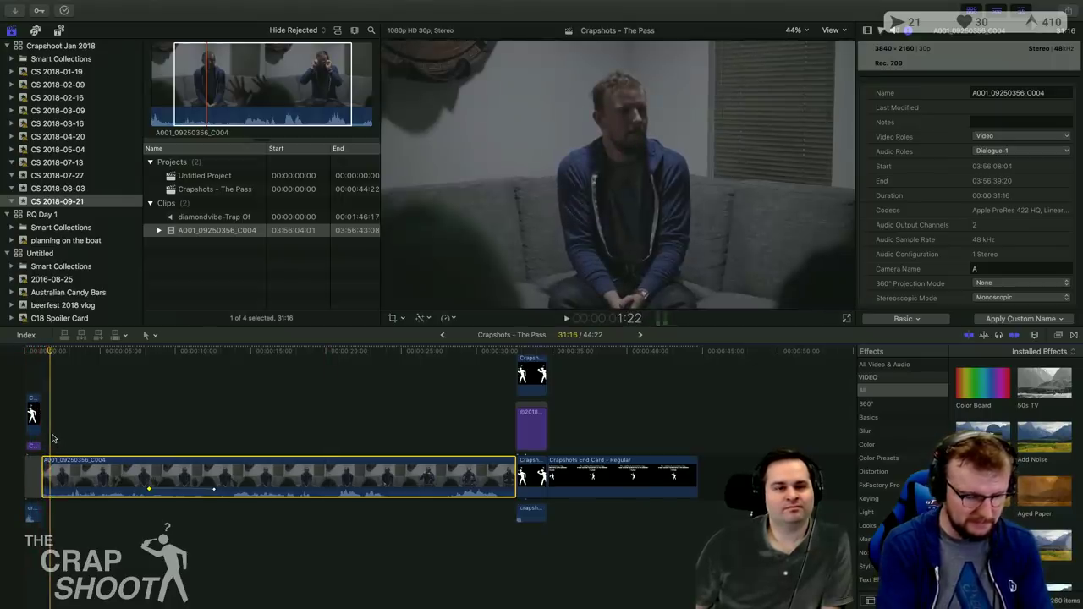
Trim the start of the inserted clip to about 1:22 on the timeline and play the clip back.
key("alt+bracketleft")
key("space")
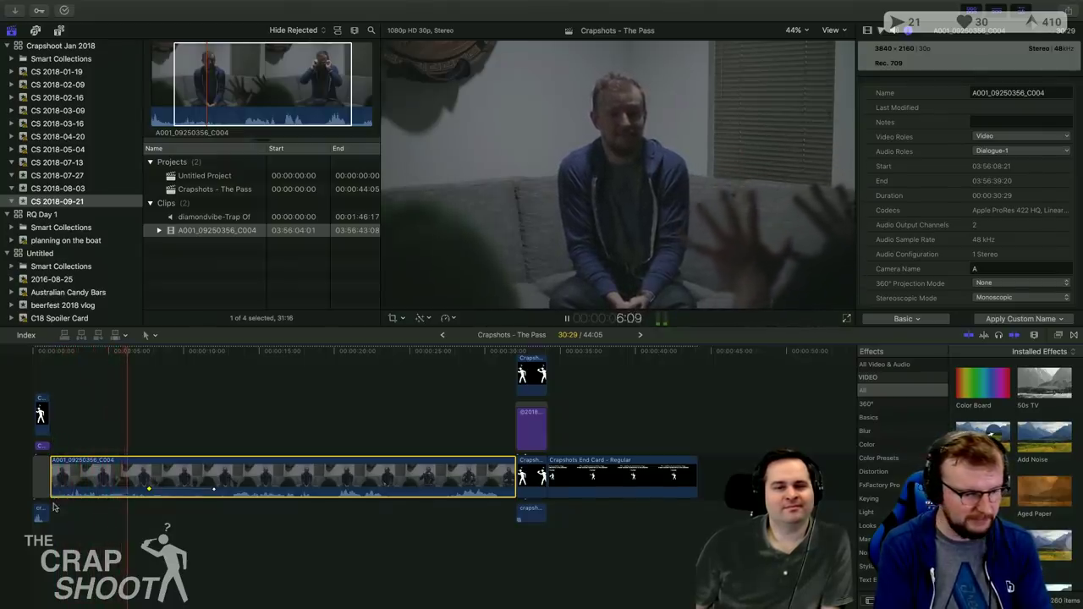
left_click_drag(51, 489, 51, 489)
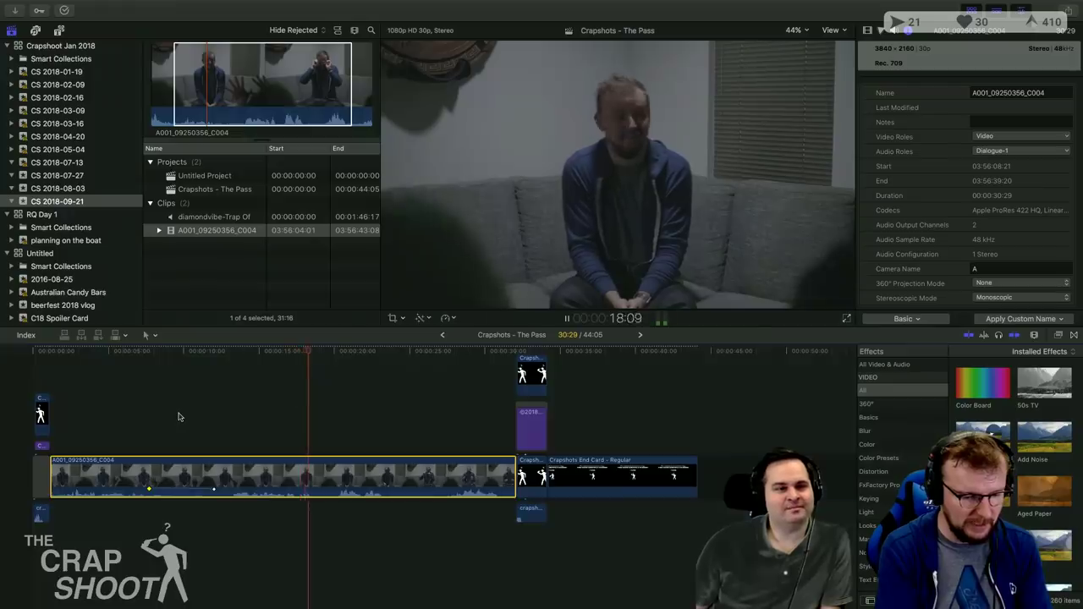
key("super+equal")
key("super+equal")
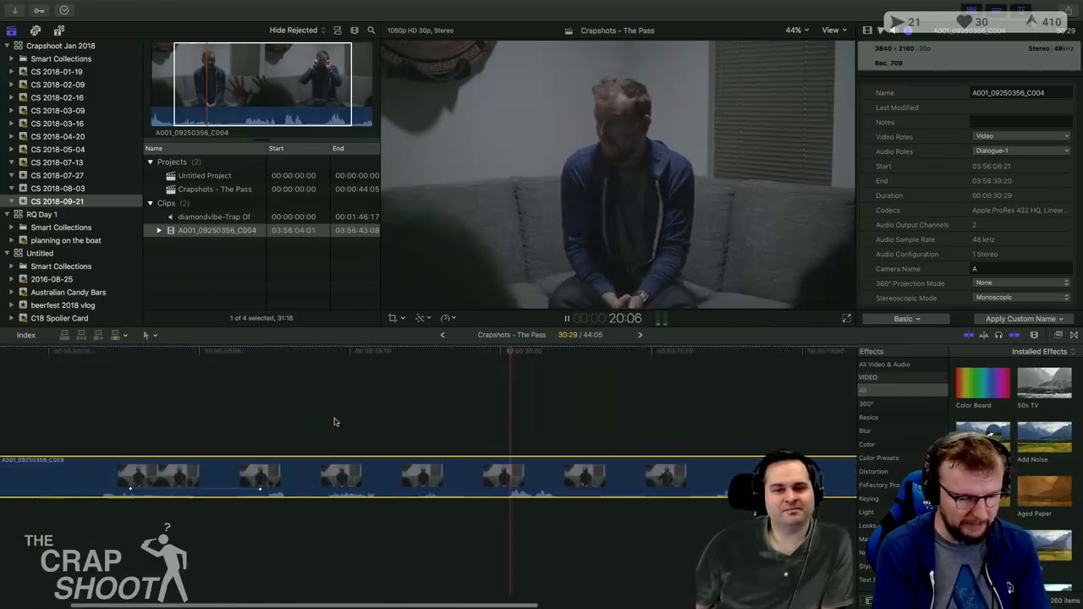
scroll(334, 421, "right", 2)
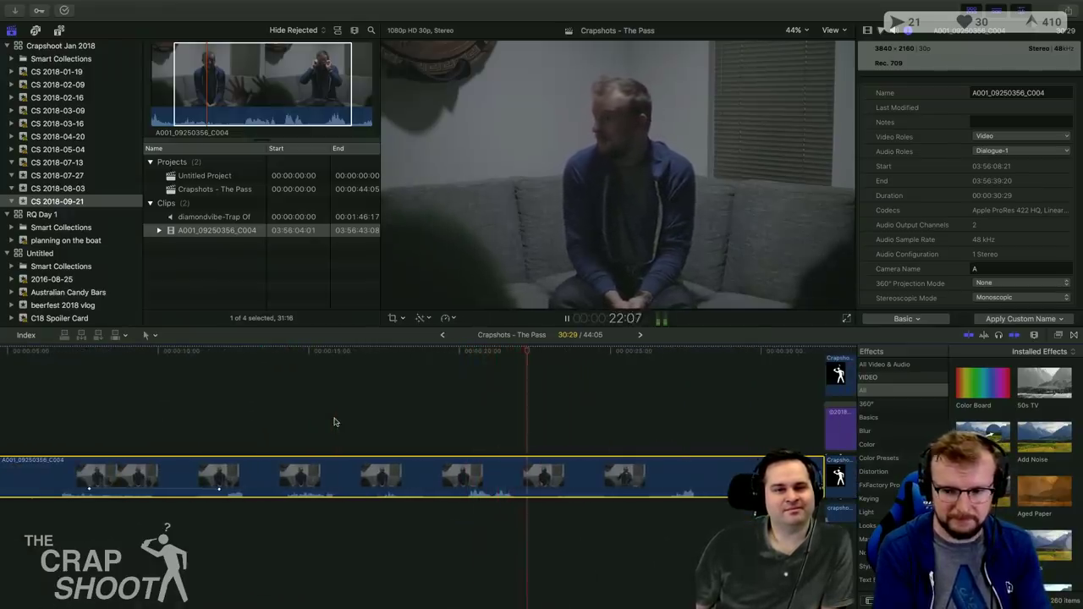
key("space")
Place the playhead at 24:08 and apply the CrumplePop AudioDenoise AU effect to clip A001_09250356_C004.
left_click(589, 425)
left_click(1057, 336)
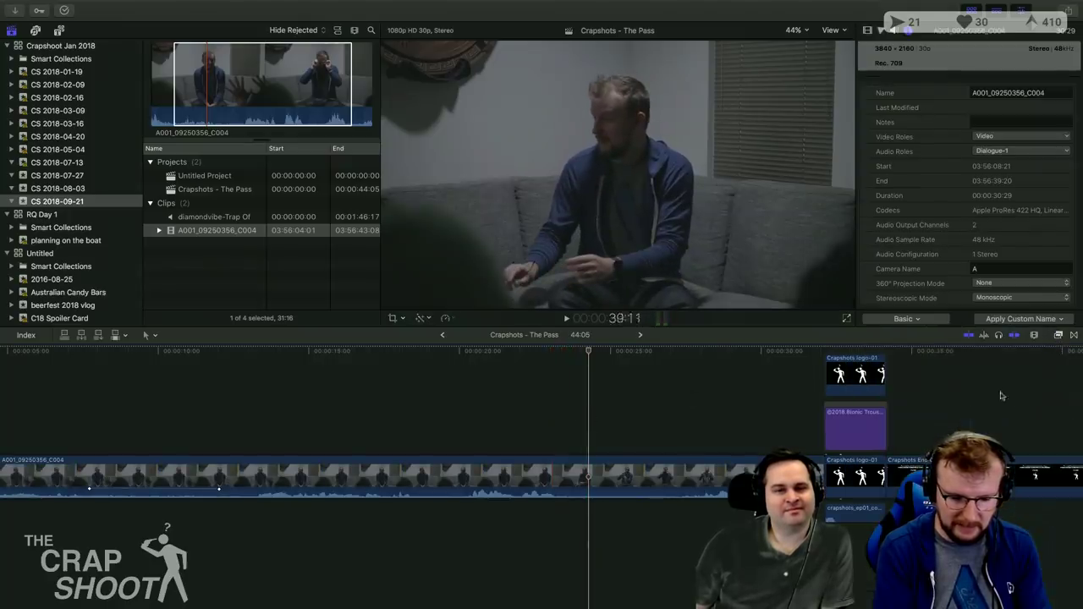
left_click(1061, 337)
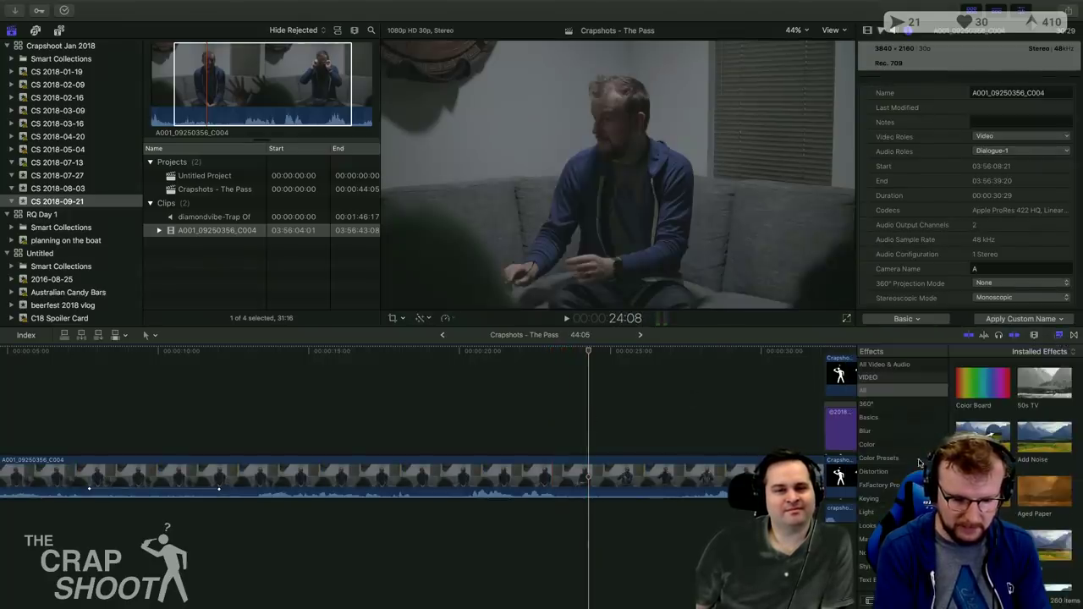
left_click(879, 484)
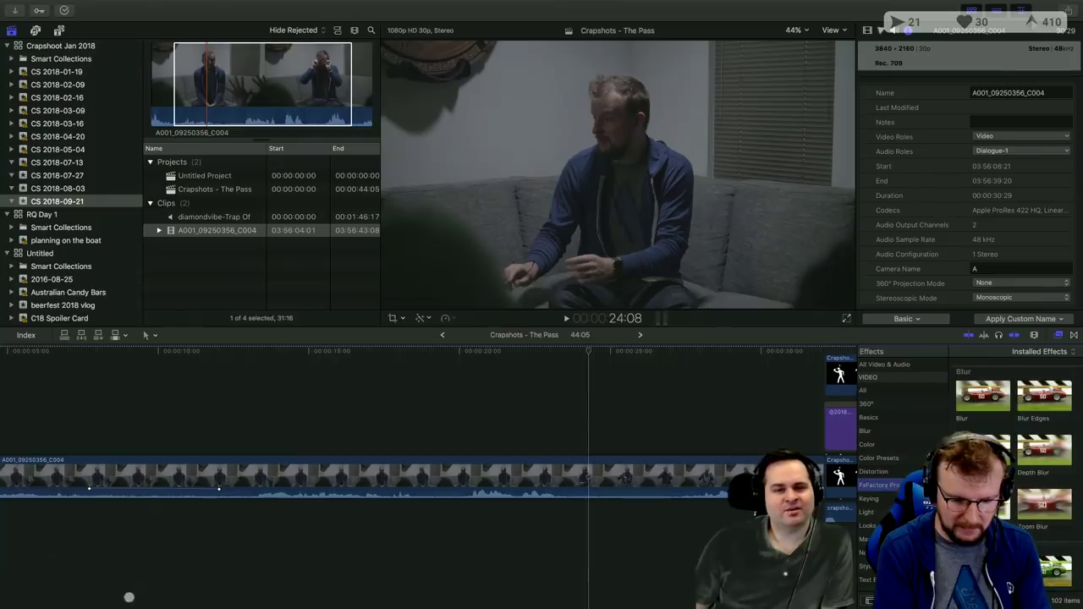
scroll(880, 485, "down", 5)
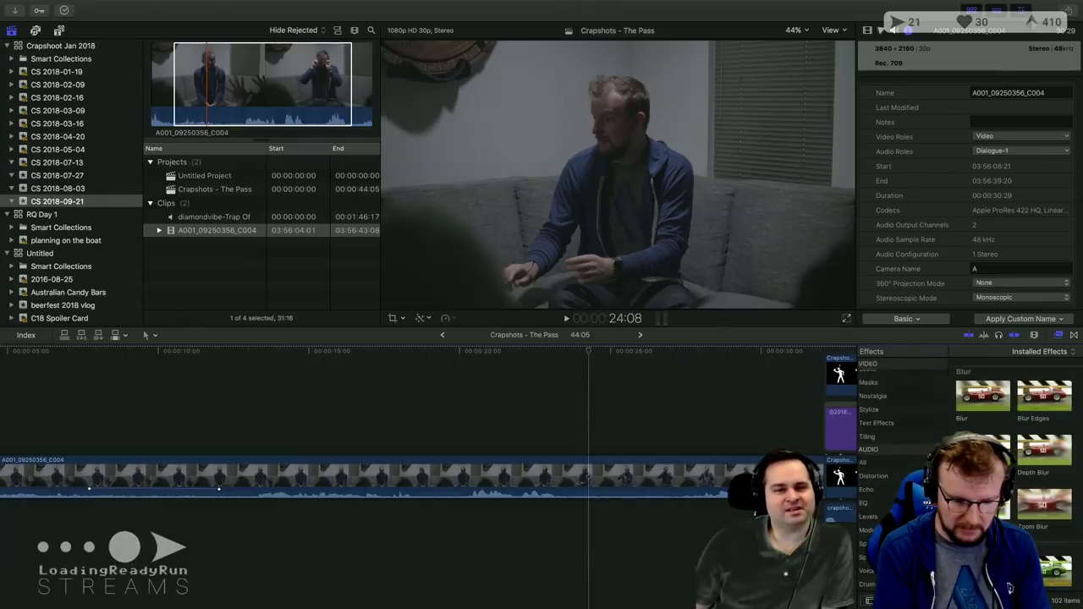
left_click(867, 583)
left_click(660, 478)
left_click_drag(988, 379, 626, 475)
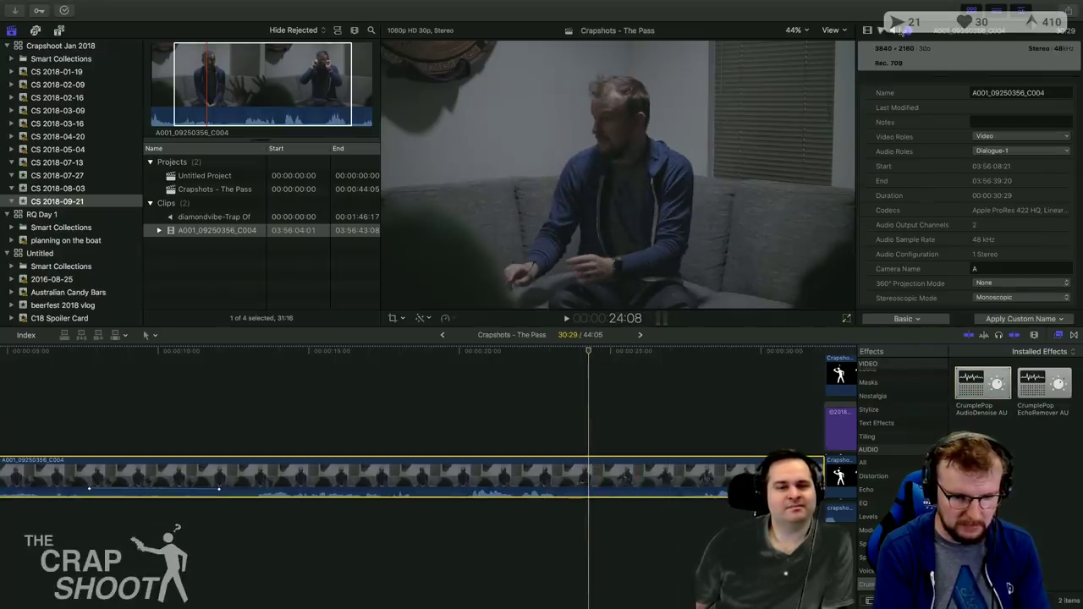
Open and close the AudioDenoise effect's settings, play the clip with the effect, and raise its volume to 6.0 dB.
left_click(894, 31)
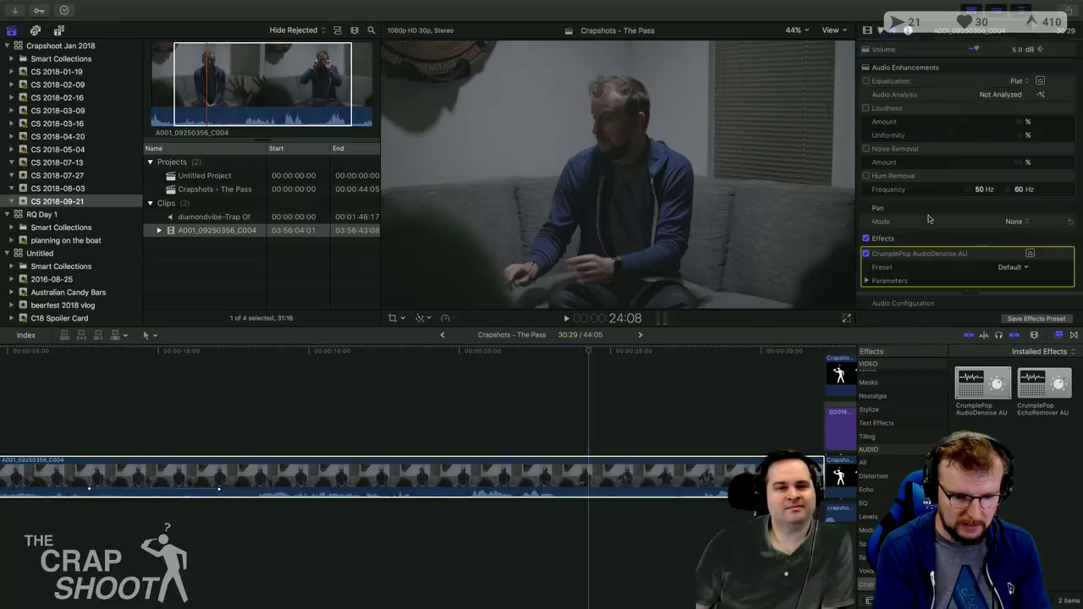
left_click(1030, 254)
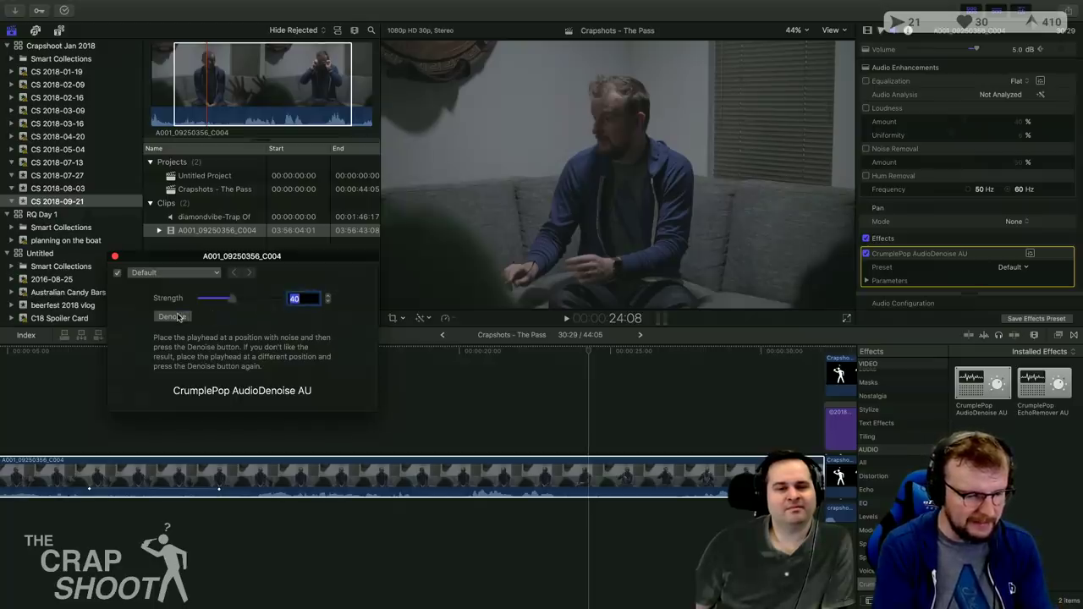
left_click(115, 257)
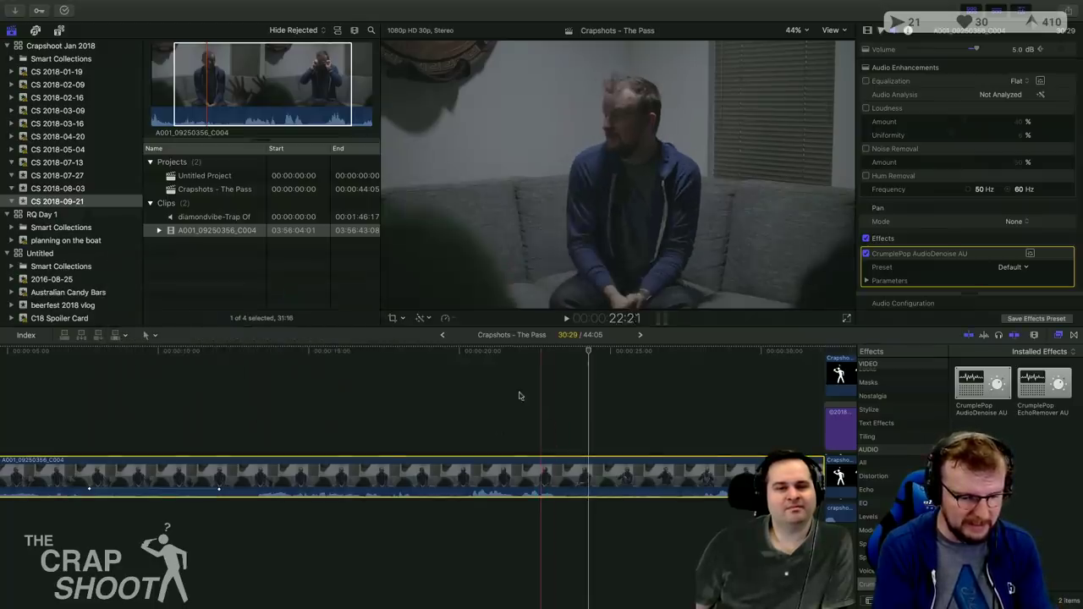
key("space")
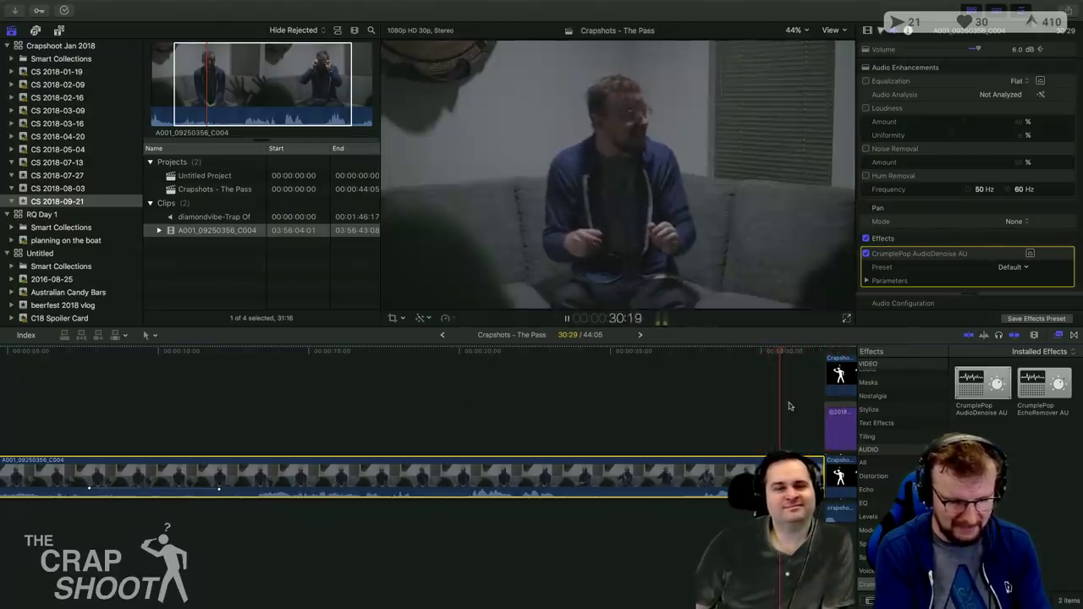
Trim a few frames off the end of clip A001_09250356_C004, just before the closing logo.
key("alt+]")
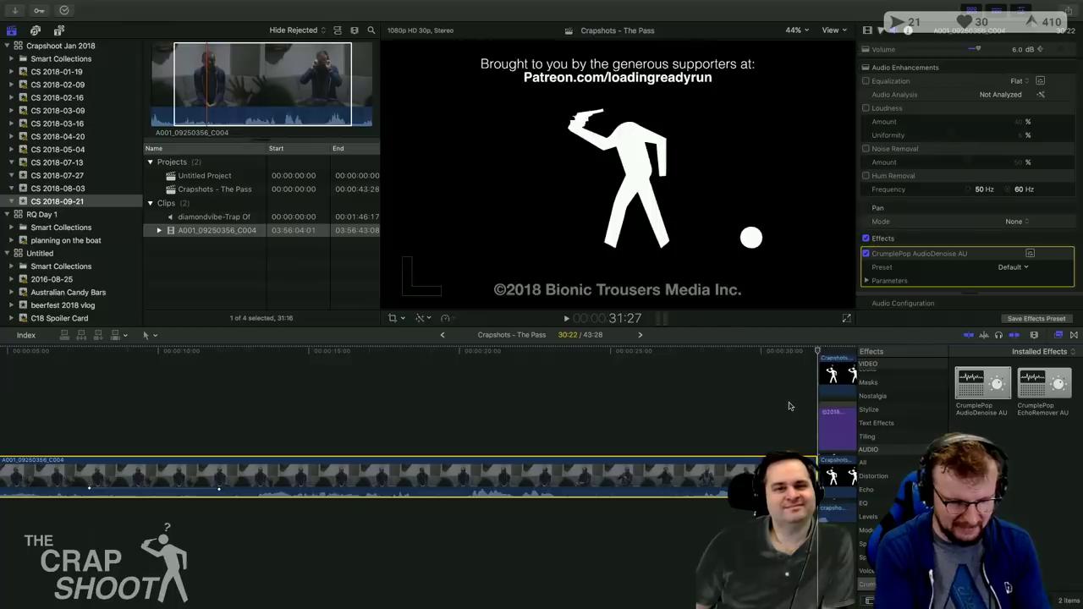
key("shift+z")
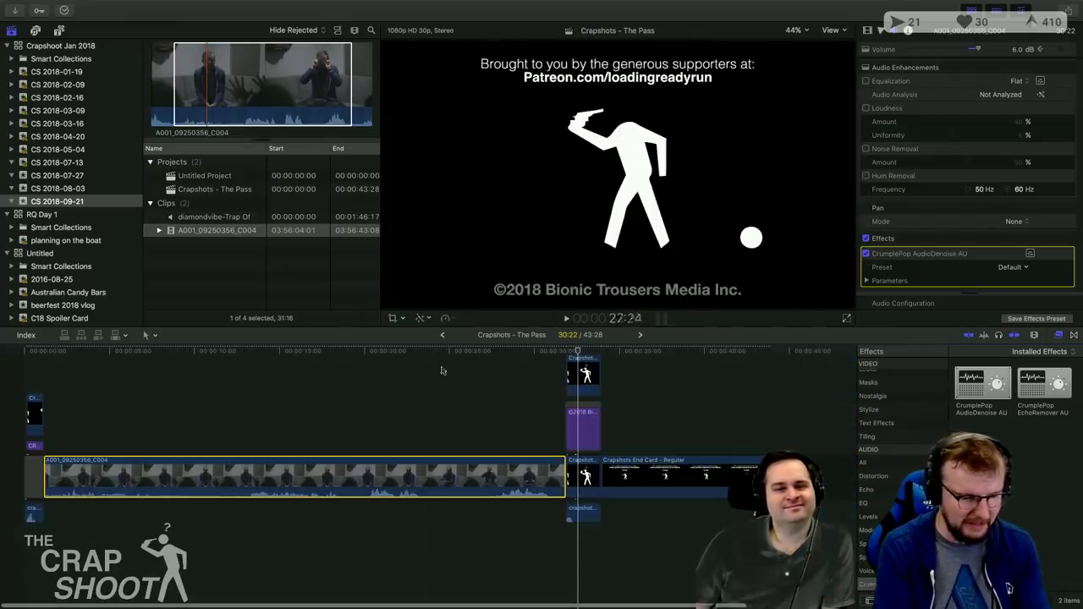
left_click(360, 380)
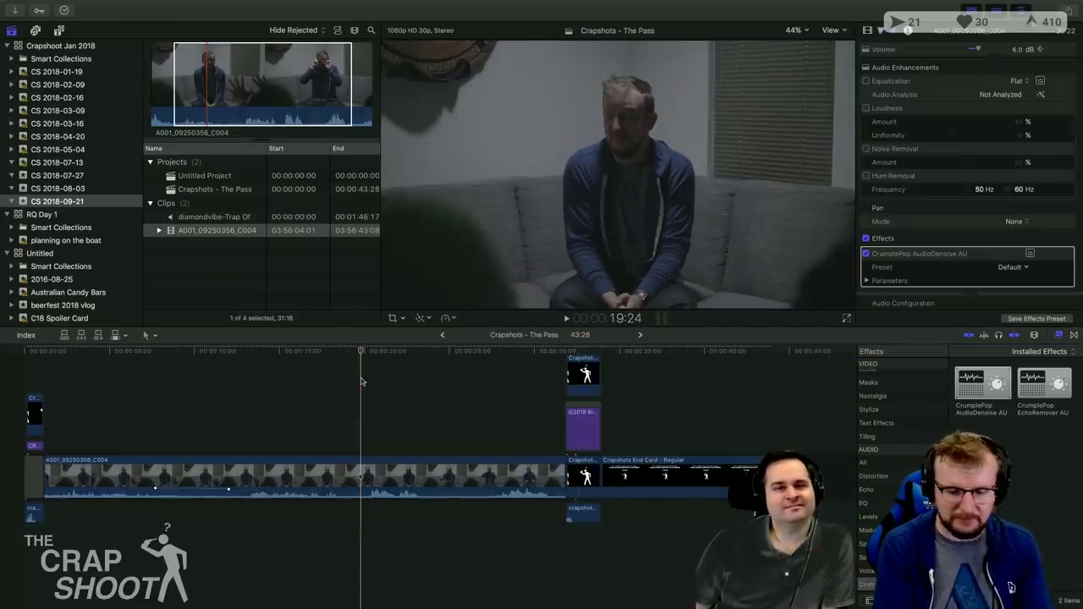
Select a section of about 40 seconds of diamondvibe-Trap Of and attach it below the video clip, aligned to the clip's start.
left_click(181, 218)
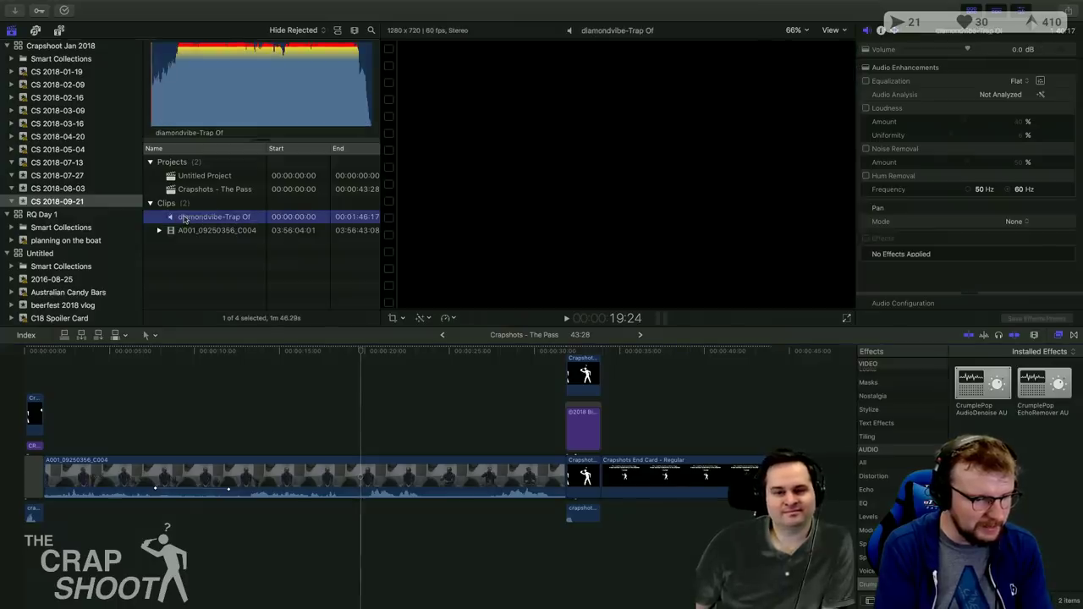
left_click(201, 98)
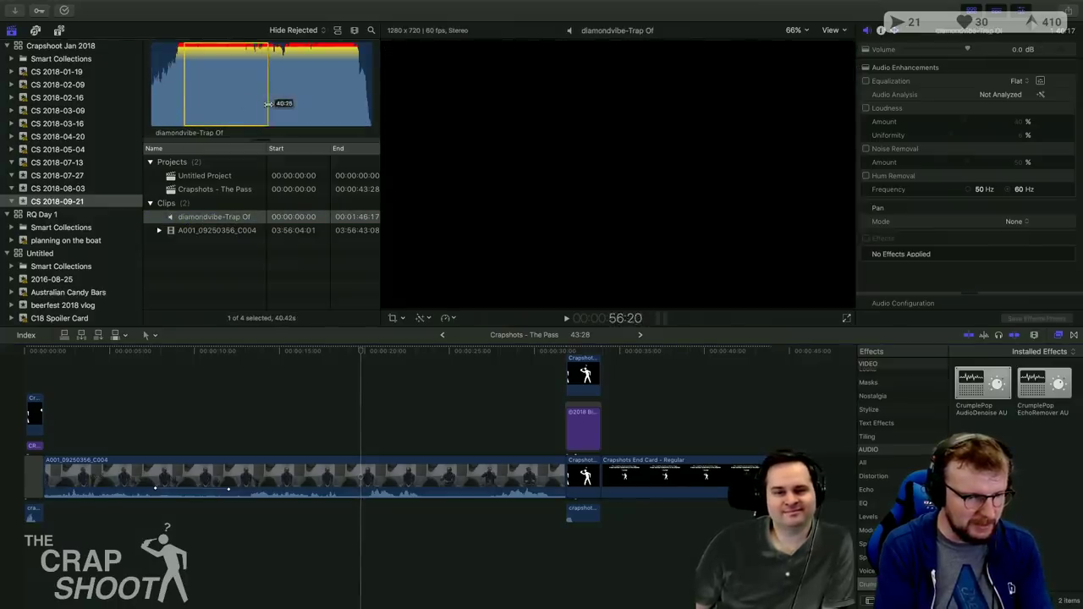
left_click_drag(143, 502, 45, 542)
Lower the music clip's volume to -14.0 dB and trim its end to match the end of the video clip.
left_click_drag(163, 538, 116, 555)
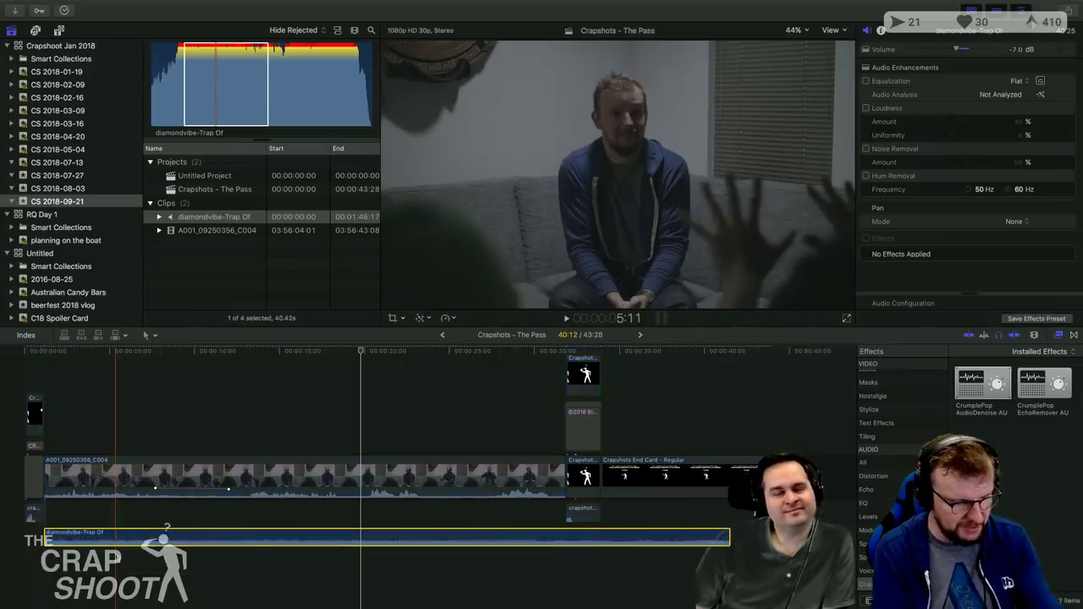
key("space")
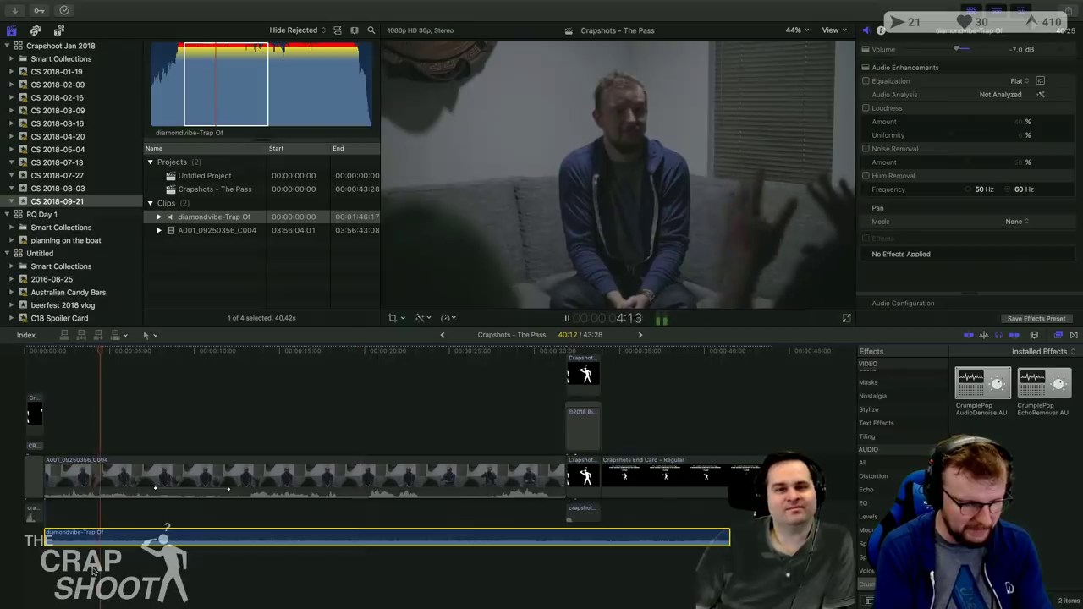
key("space")
left_click_drag(129, 541, 123, 553)
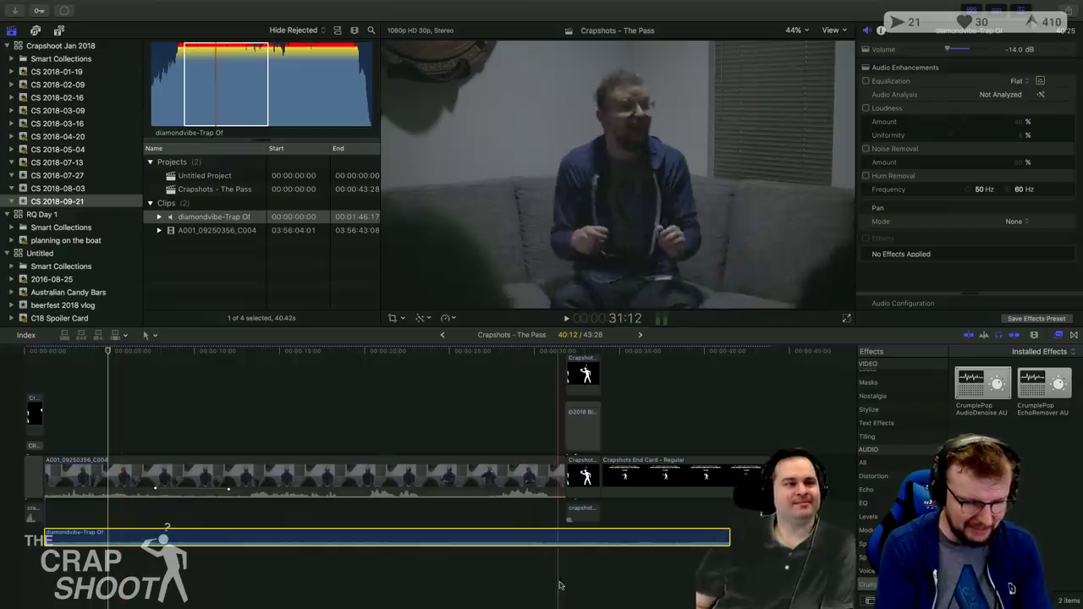
key("alt+bracketright")
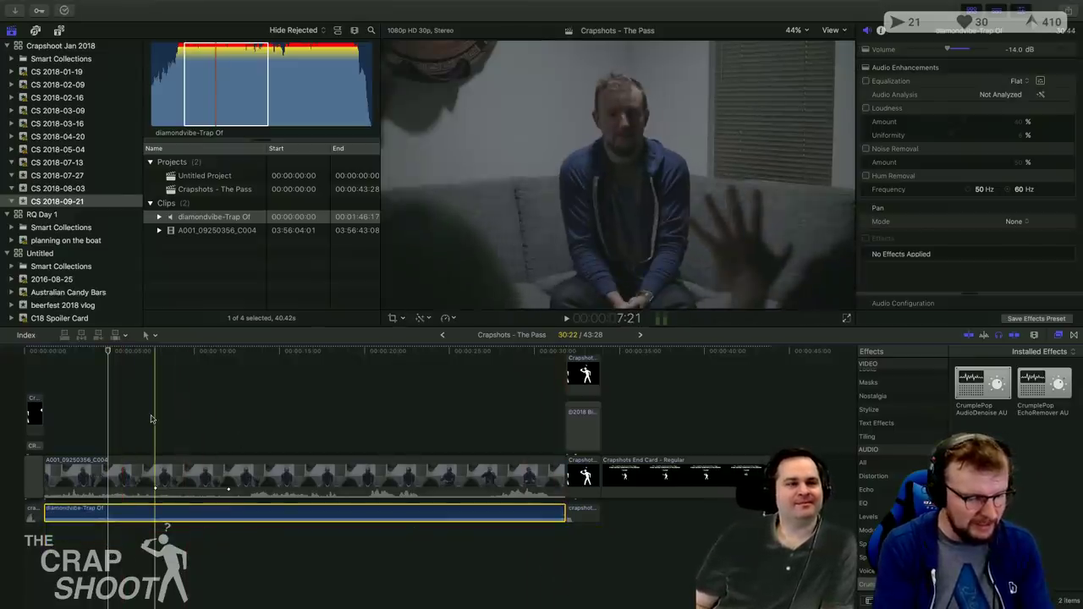
Search all the audio effects for "pass".
left_click(897, 461)
type("pass")
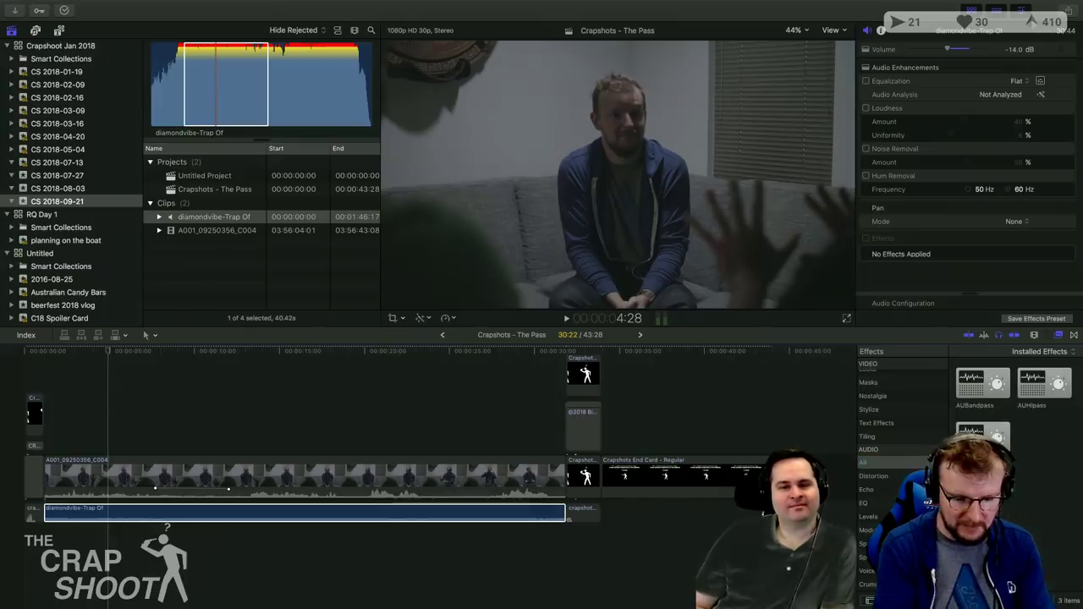
Try the AUHipass effect on the music clip, listen to it, and undo the effect.
left_click_drag(1031, 391, 398, 512)
key("space")
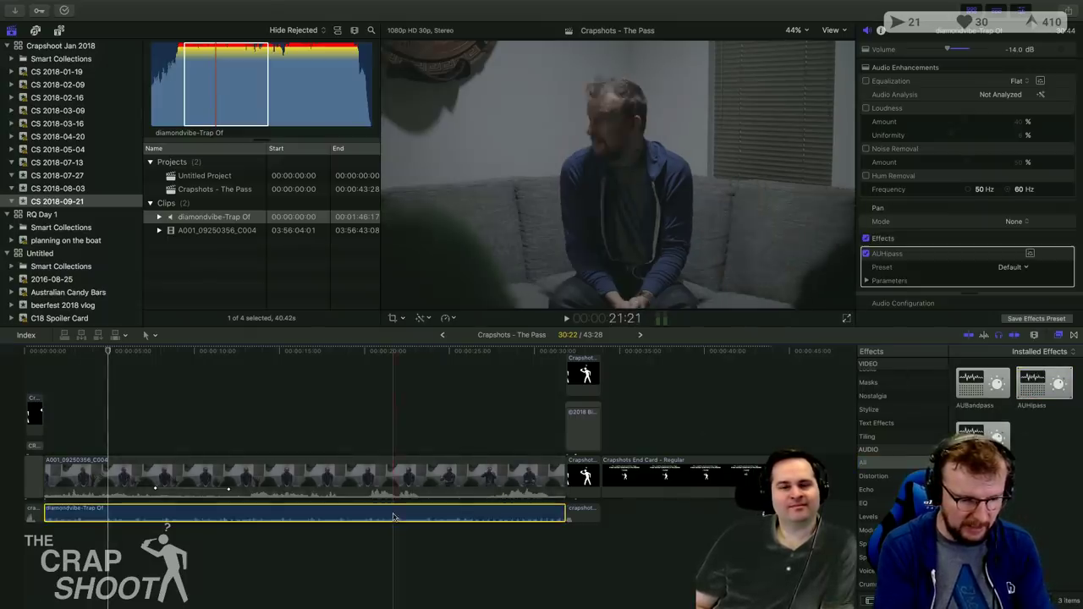
key("space")
key("super+z")
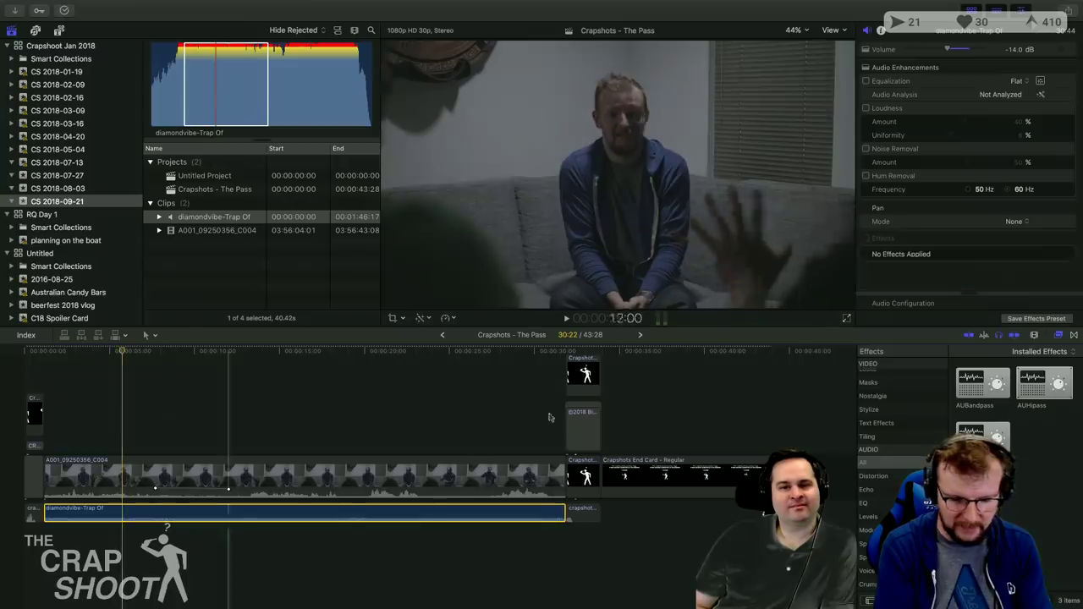
Apply the AULowpass effect to the music clip and play the timeline from the music's start.
left_click_drag(982, 436, 143, 511)
key("super+equal")
key("super+equal")
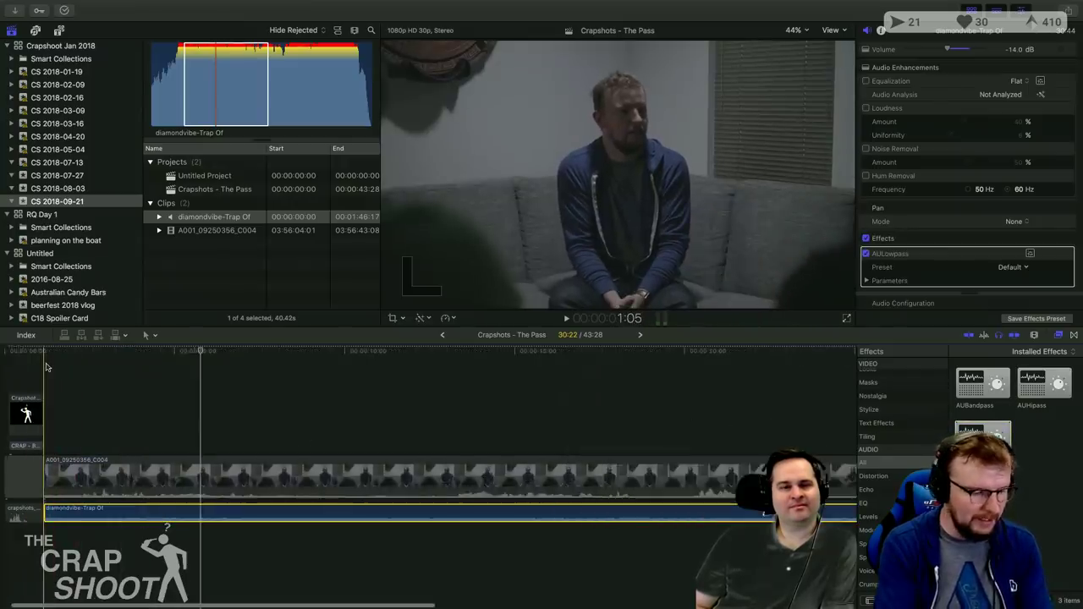
scroll(47, 368, "left", 2)
scroll(76, 361, "right", 1)
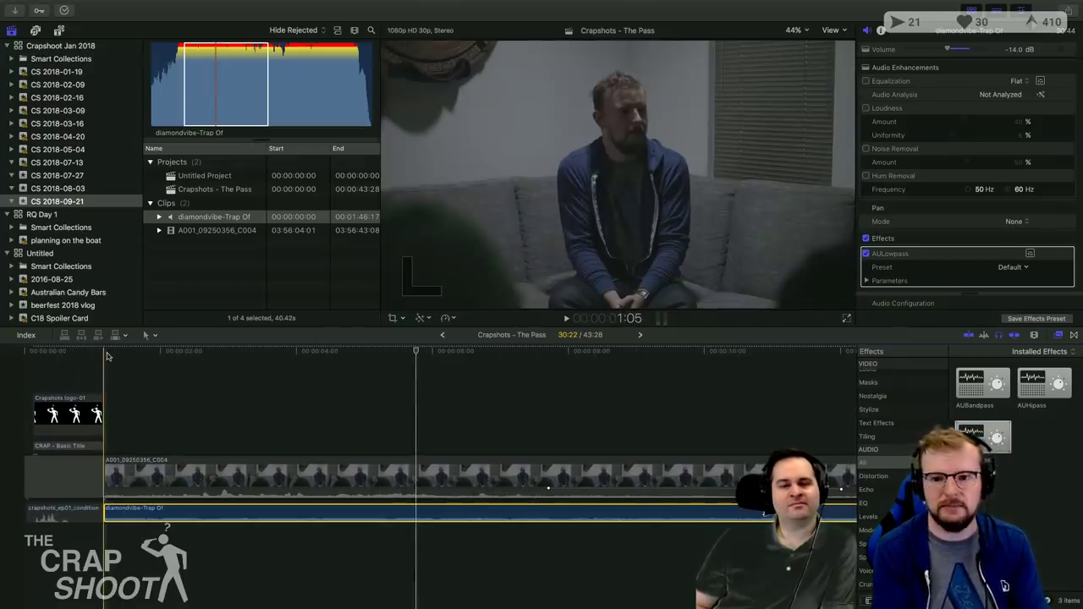
left_click(107, 355)
key("space")
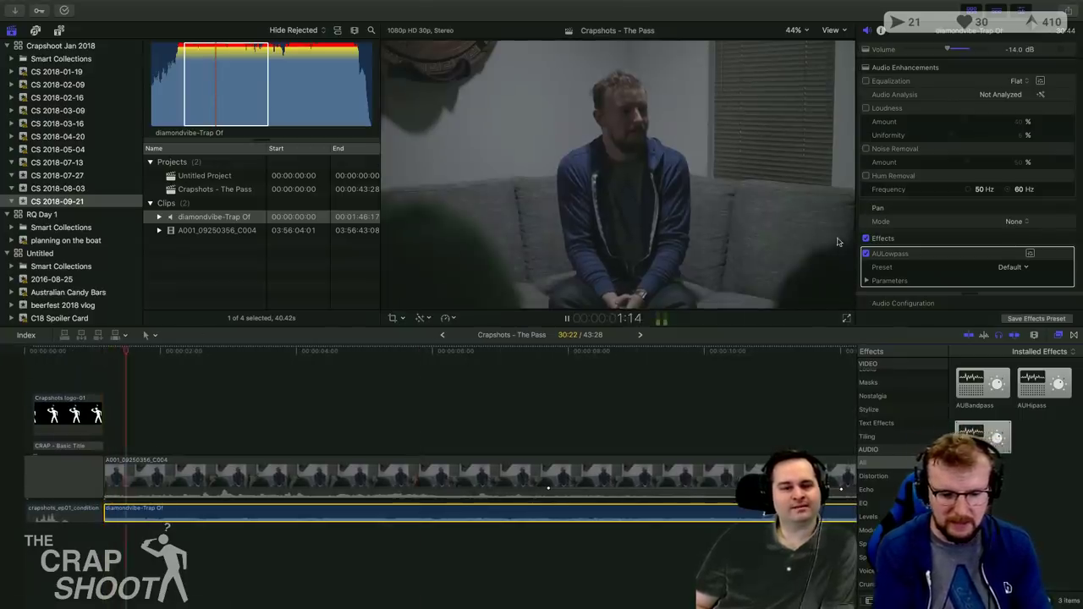
scroll(939, 281, "down", 1)
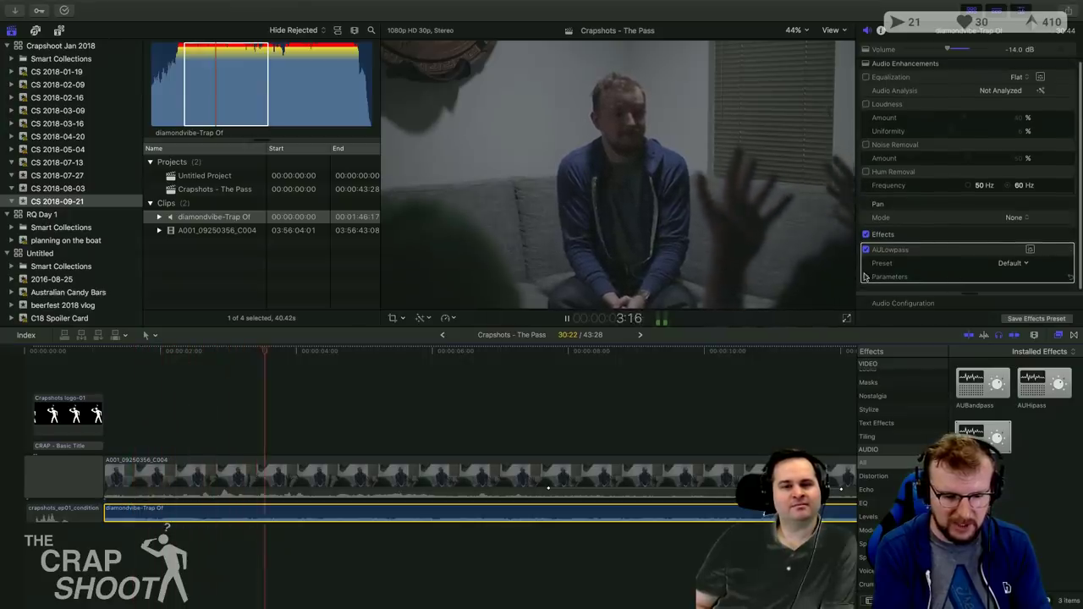
Set the AULowpass cutoff frequency on the music clip to 478 and listen to the muffled result.
left_click(939, 277)
scroll(927, 198, "down", 1)
scroll(926, 198, "up", 1)
left_click_drag(978, 263, 963, 264)
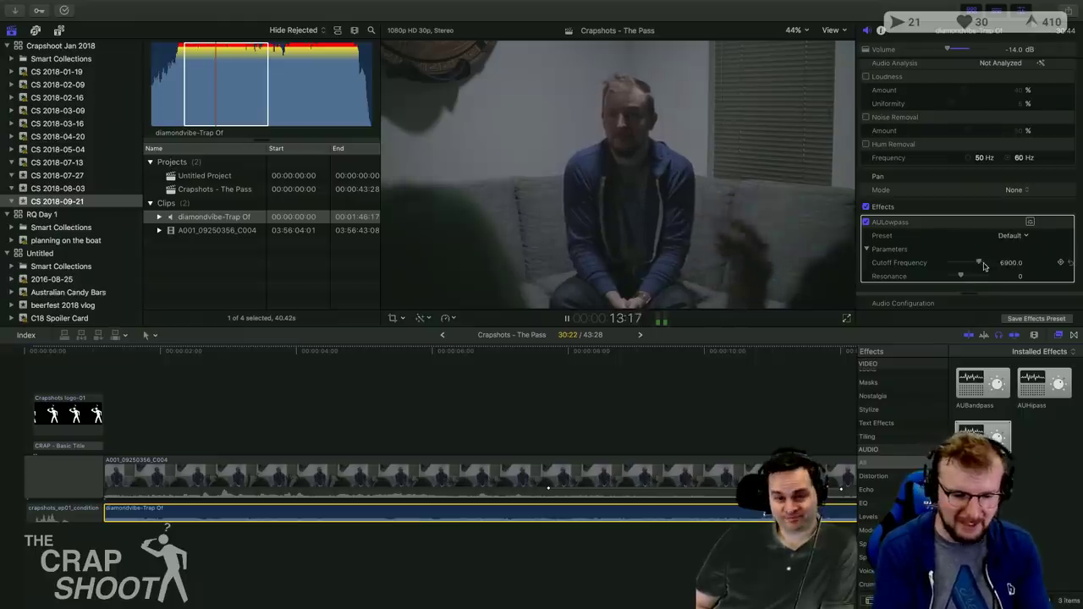
key("space")
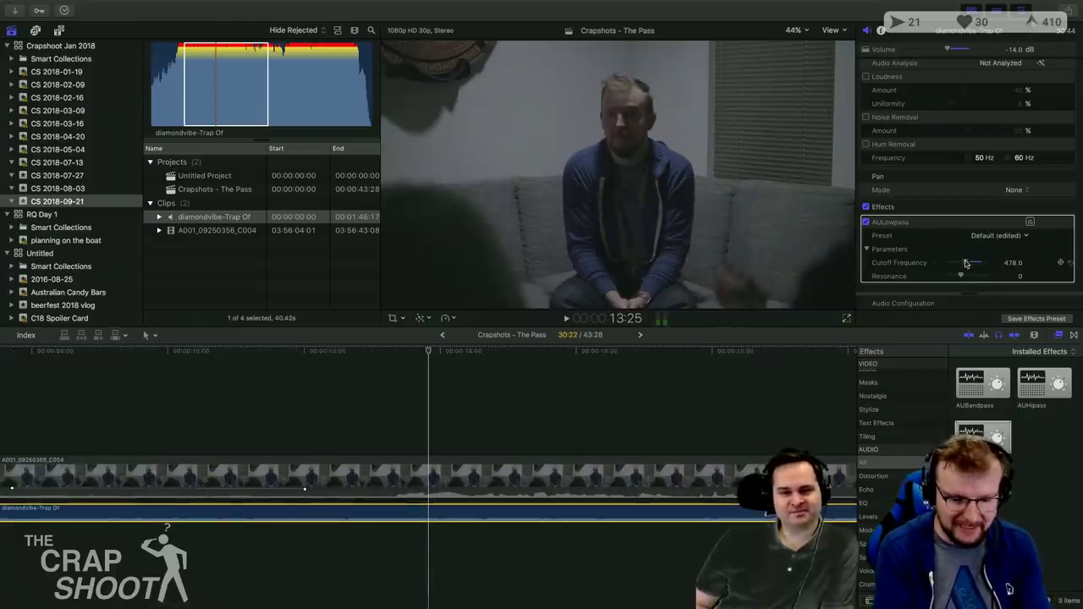
key("space")
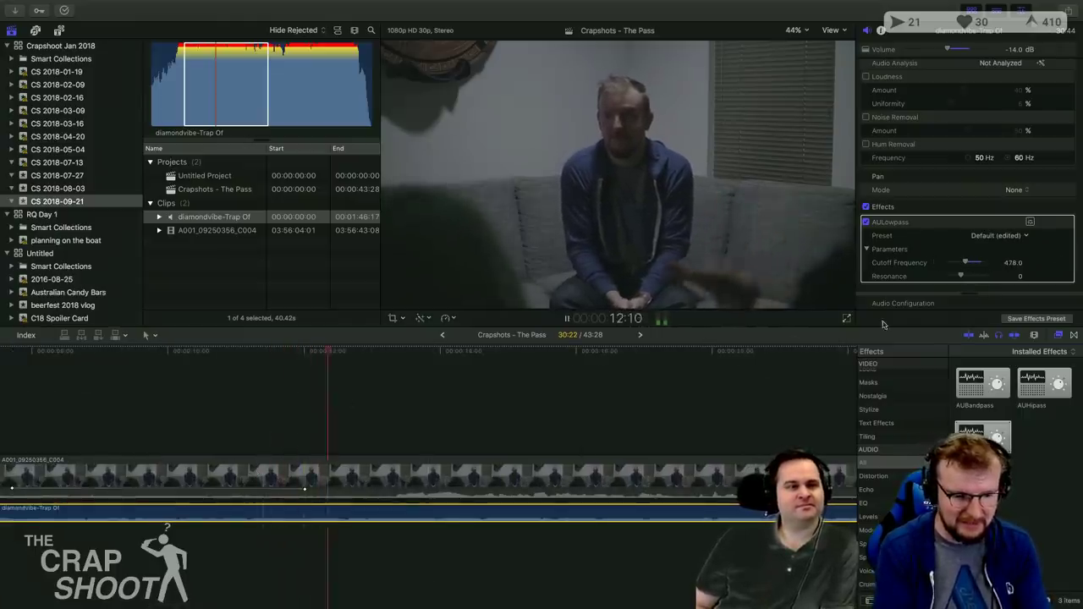
key("space")
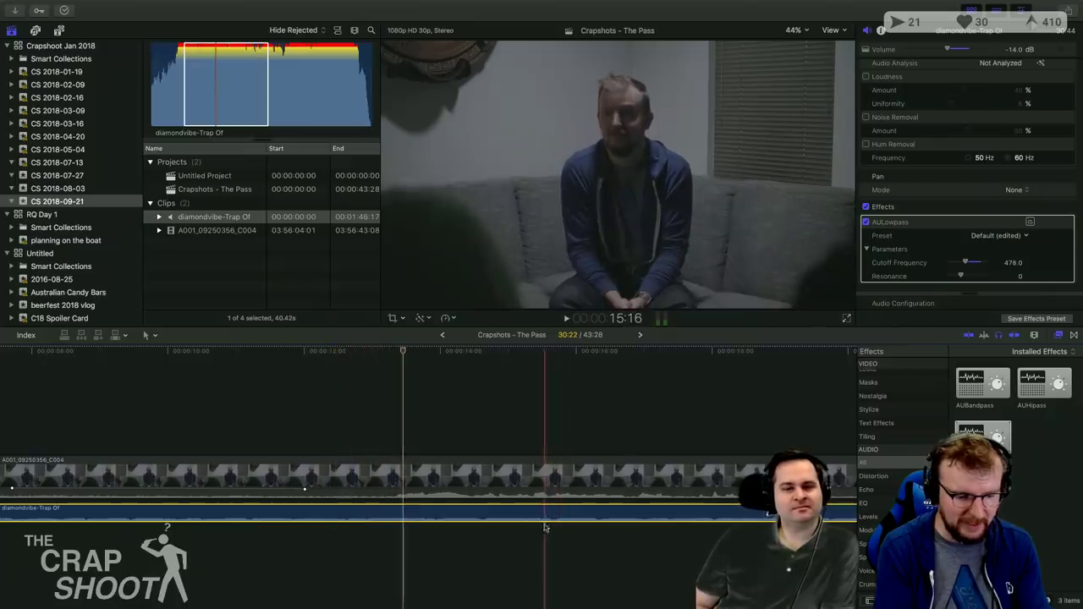
Lower the music clip's volume to -18.0 dB and play the timeline from the start to judge the mix.
left_click_drag(541, 513, 541, 517)
key("space")
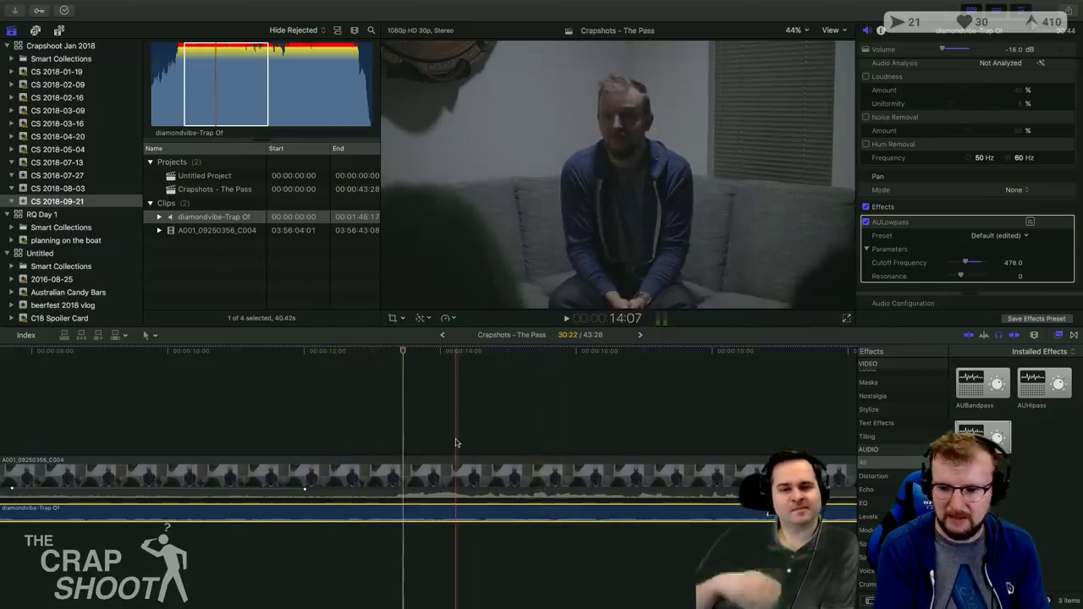
key("Home")
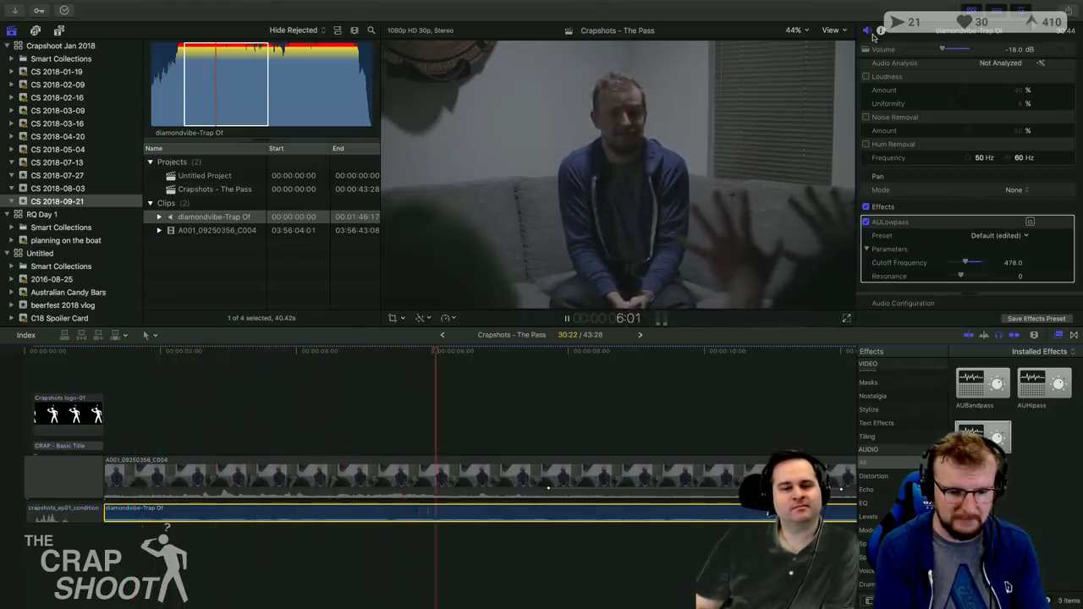
key("space")
scroll(565, 393, "right", 5)
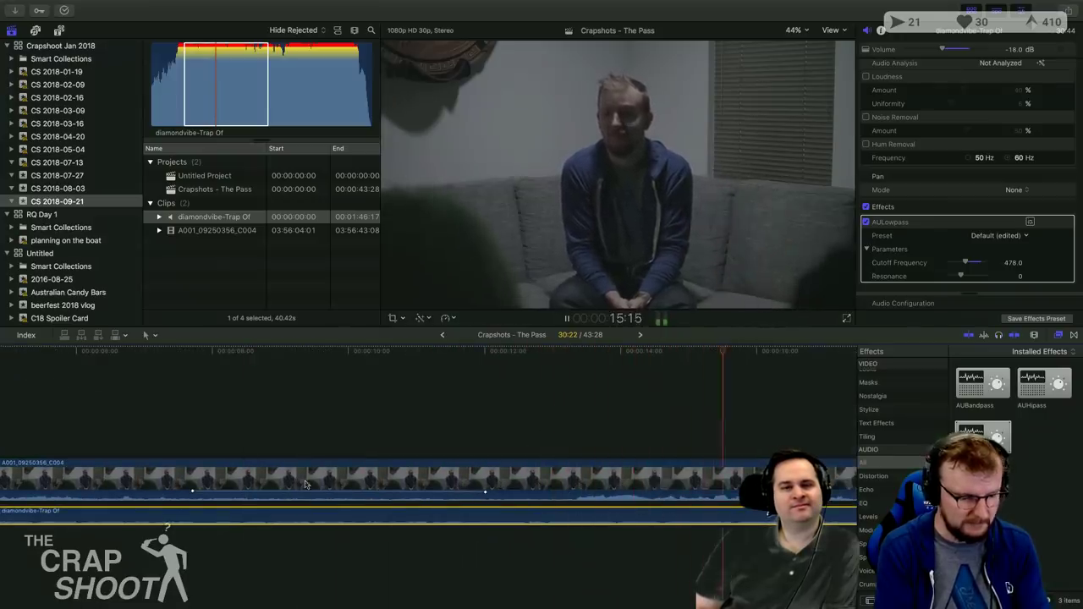
key("Home")
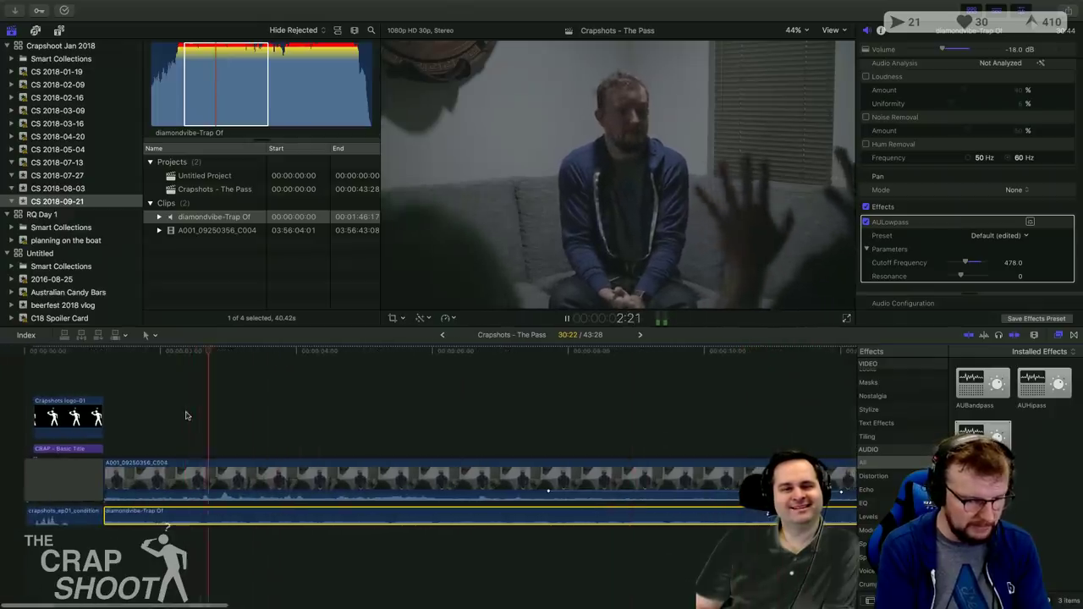
Set the main video clip's Loudness uniformity to 8% while playing the timeline.
left_click(300, 481)
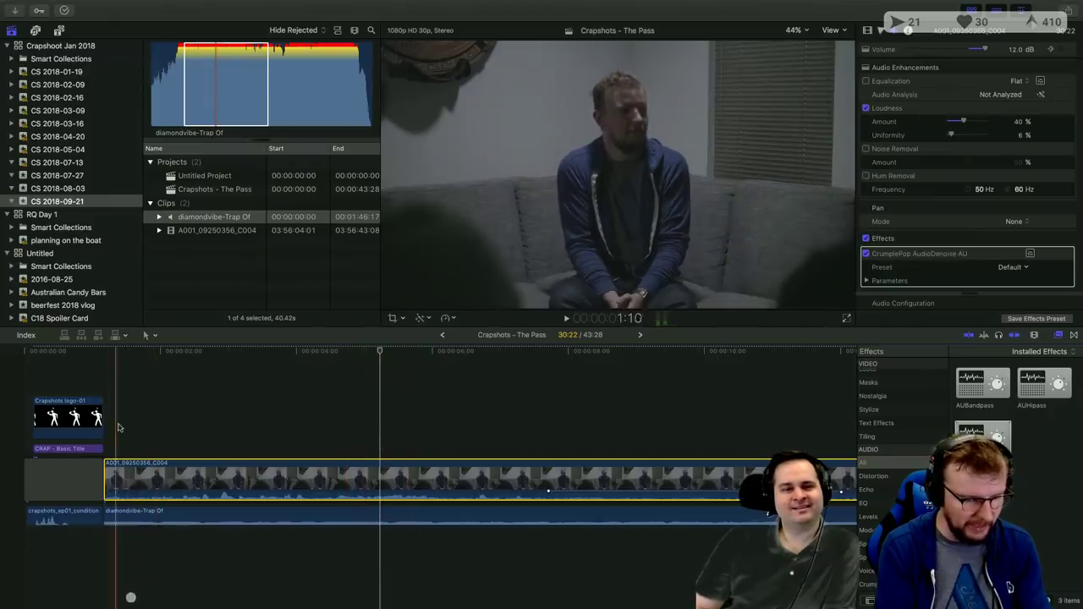
key("space")
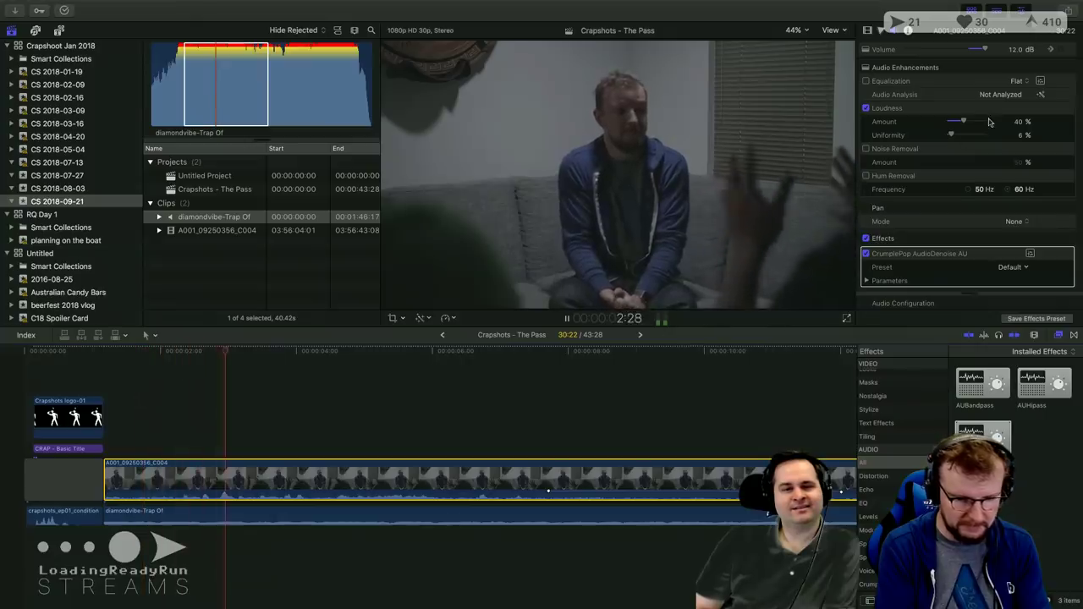
left_click_drag(952, 136, 953, 136)
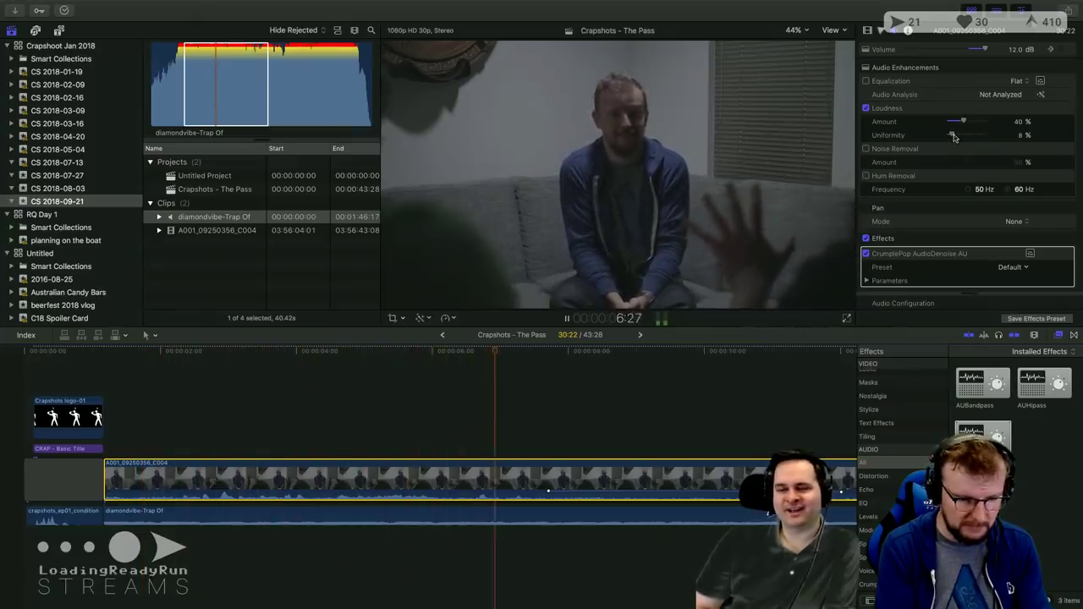
scroll(520, 399, "right", 5)
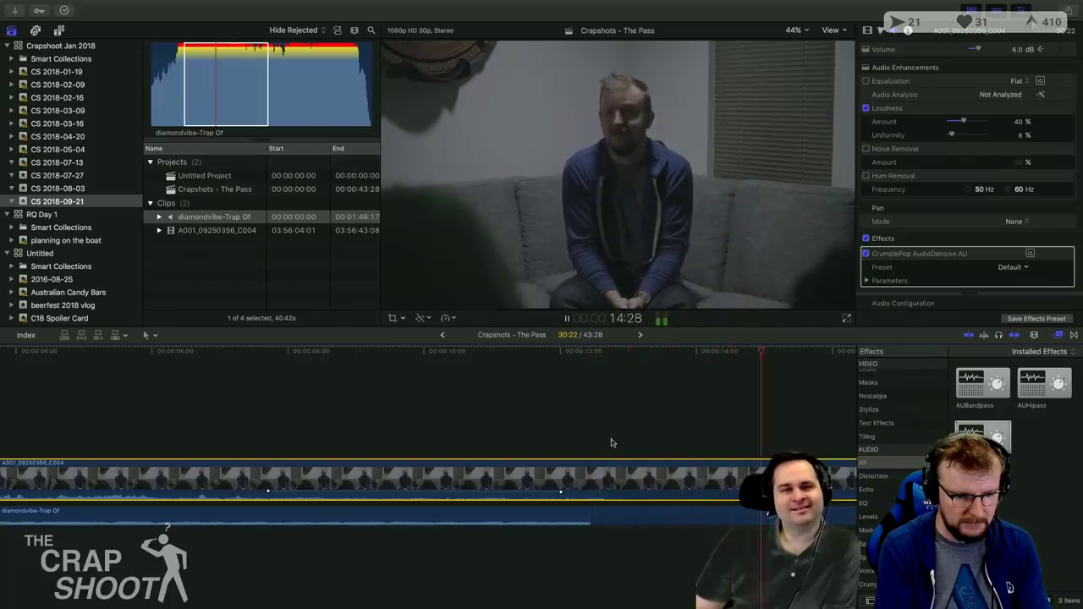
Lower the music clip's volume to -22.0 dB and listen through to the end of the scene.
key("shift+z")
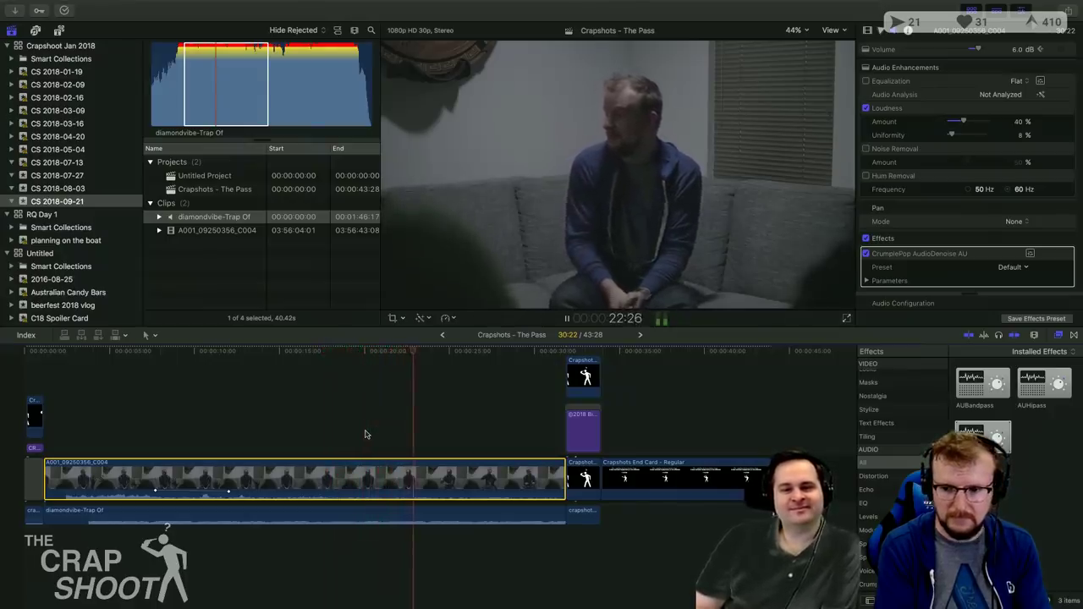
mouse_move(325, 517)
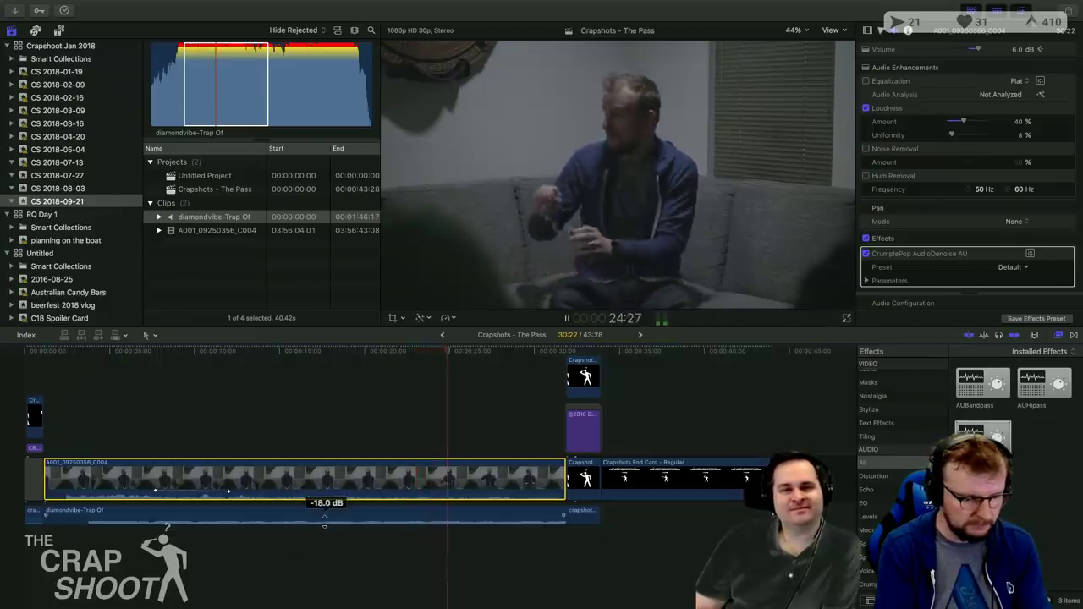
left_click_drag(325, 519, 323, 526)
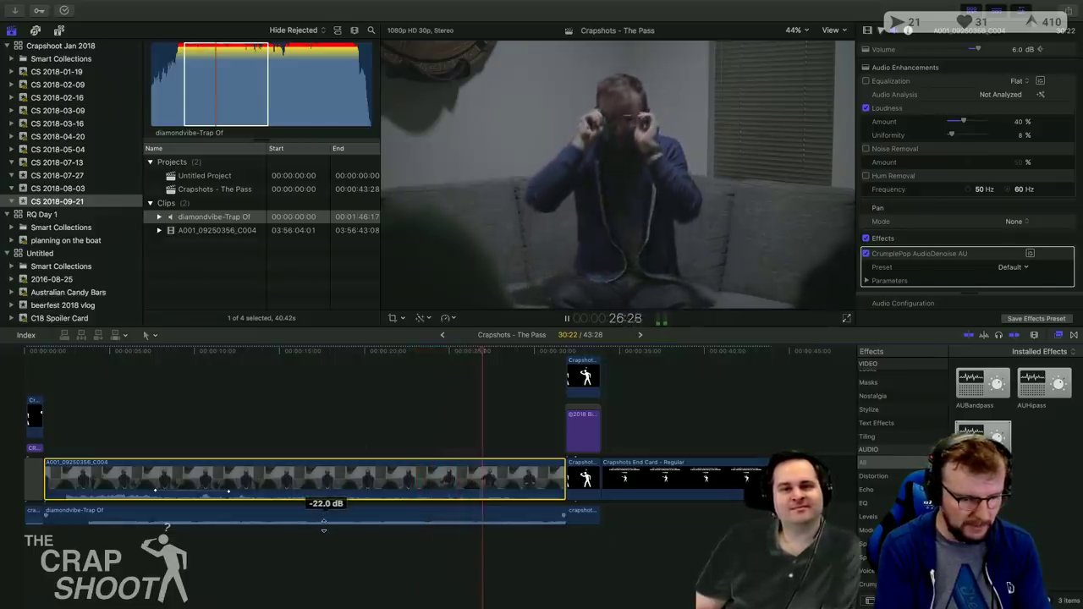
key("space")
key("space")
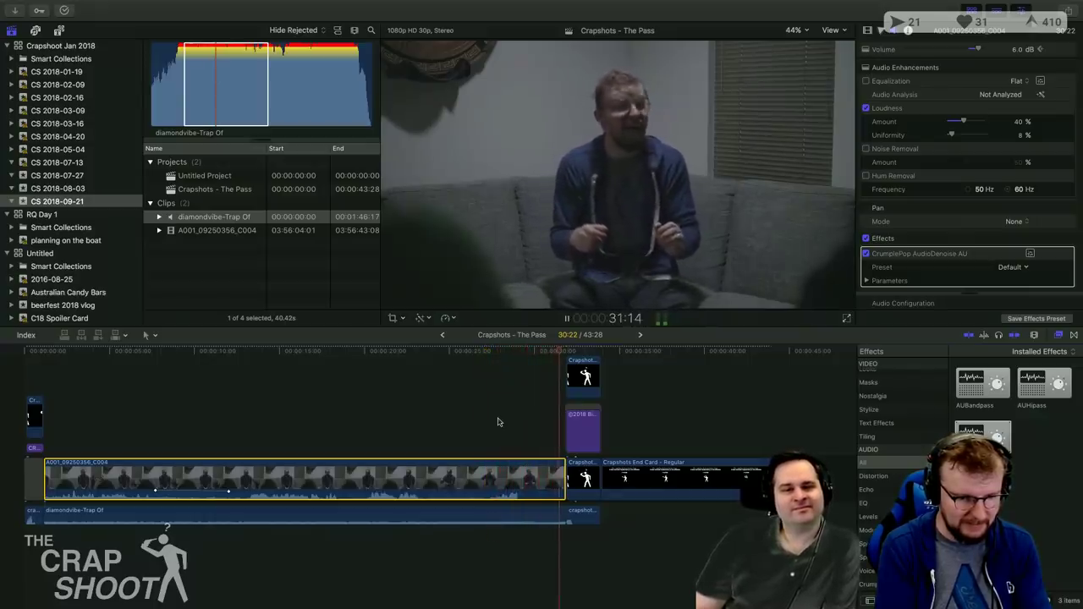
key("space")
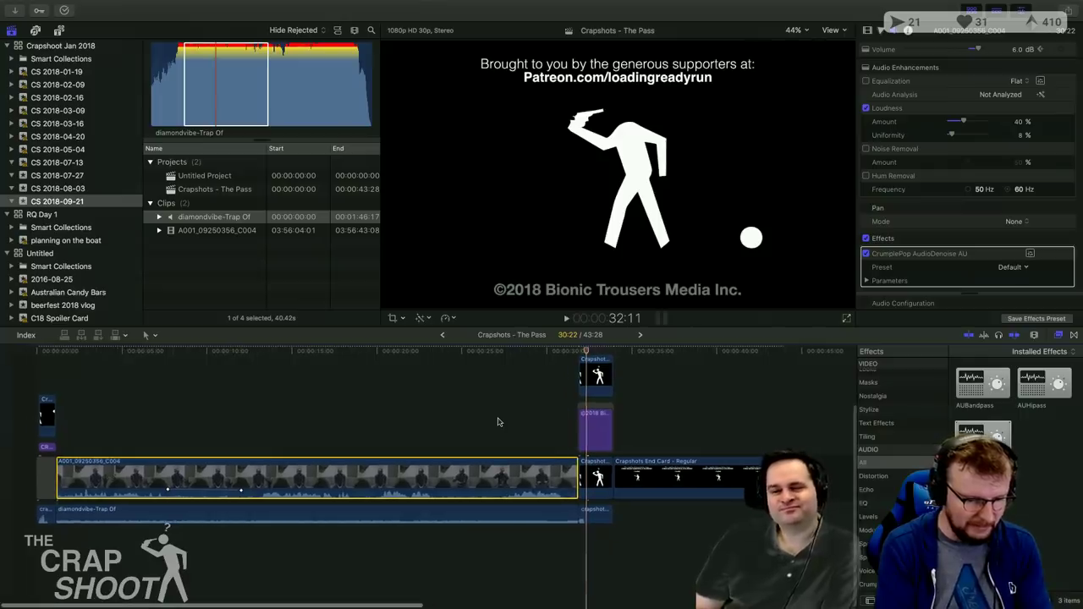
Raise the main video clip's Color Board saturation to 20% for midtones and 52% for master.
left_click(305, 415)
left_click(305, 415)
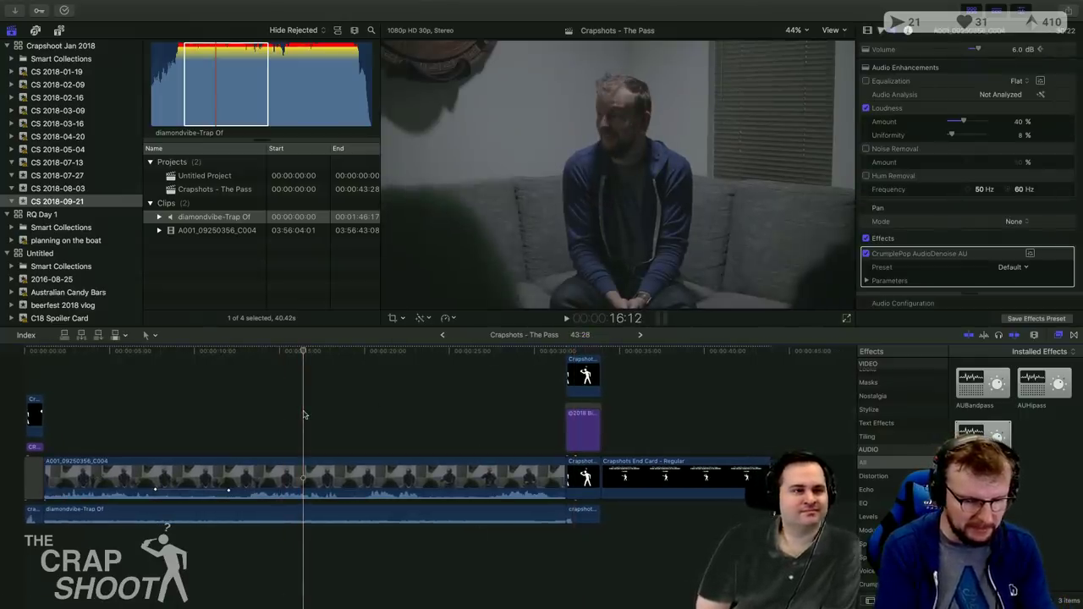
left_click(298, 458)
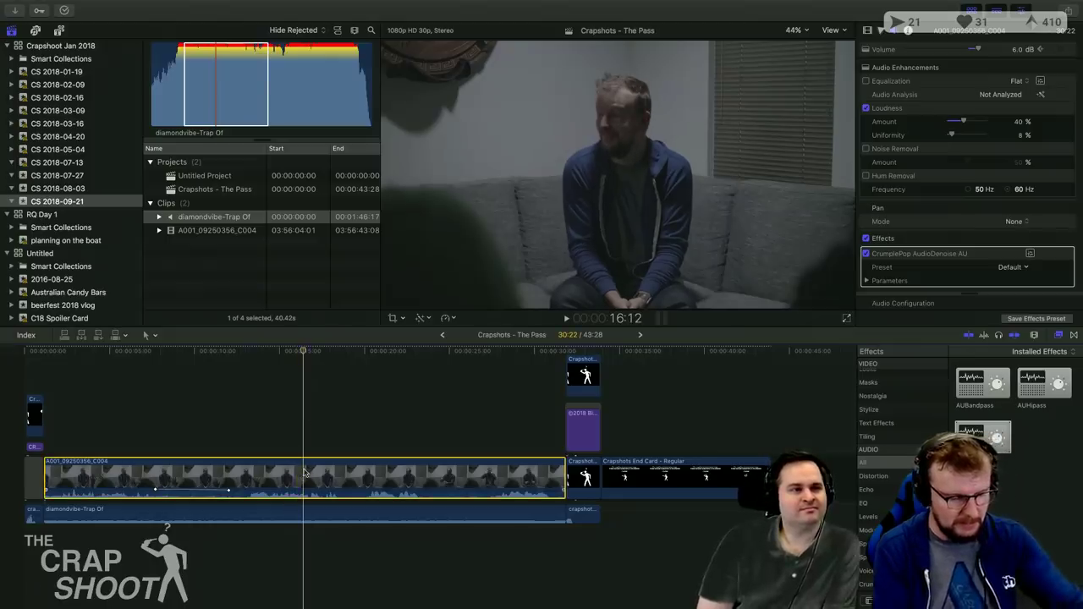
key("super+6")
left_click_drag(980, 147, 980, 134)
left_click_drag(876, 147, 876, 114)
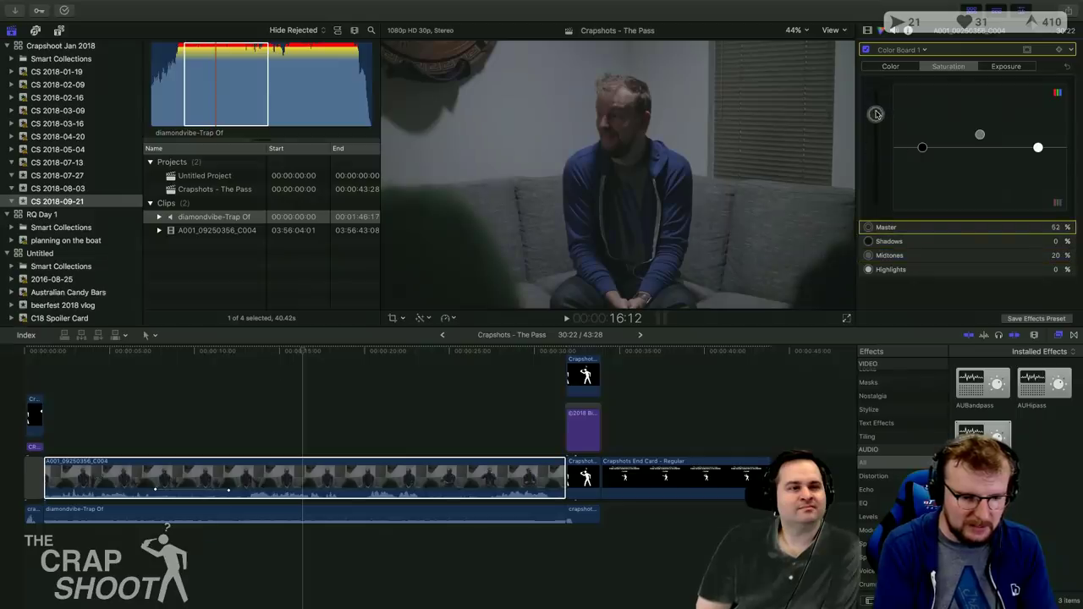
Set the clip's Color Board exposure to 7% for midtones and -4% for shadows.
left_click(1011, 67)
left_click(979, 147)
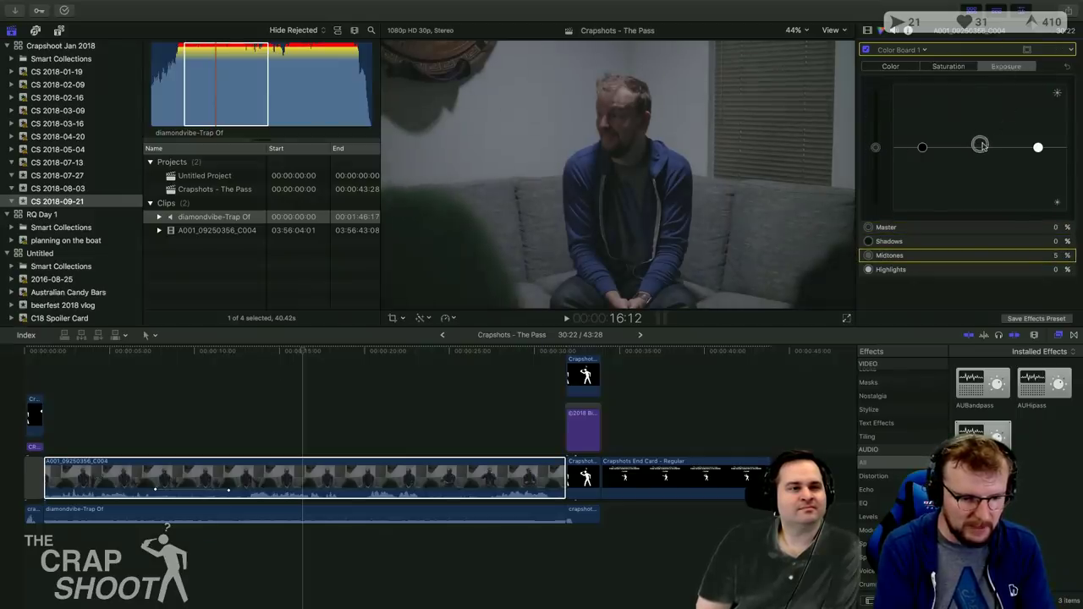
left_click_drag(983, 144, 923, 151)
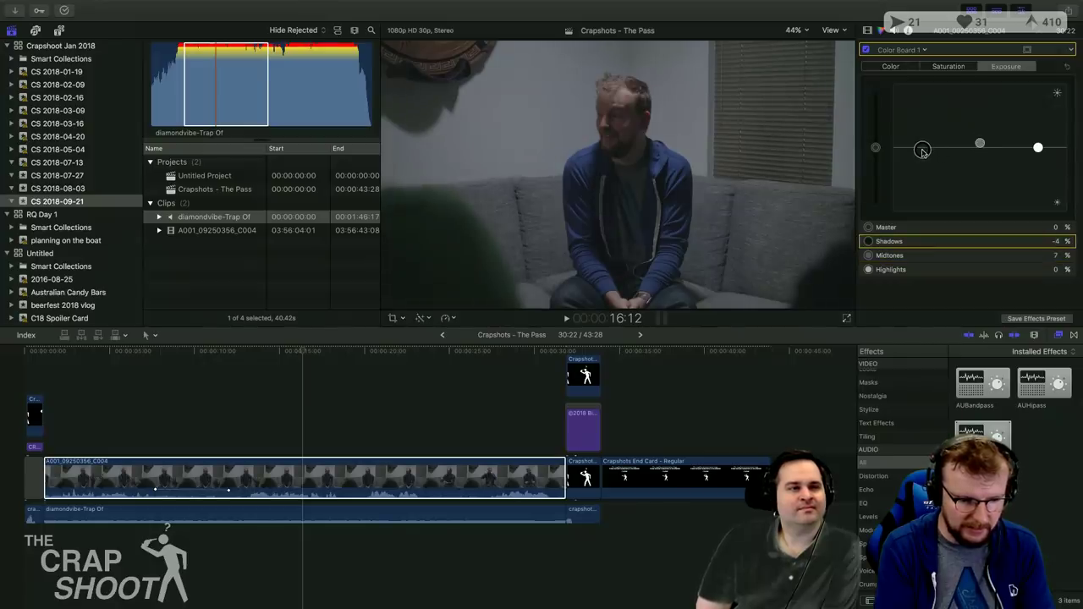
Give the clip a cool blue tint by setting the Color Board master color to 35° at -5%.
left_click(888, 66)
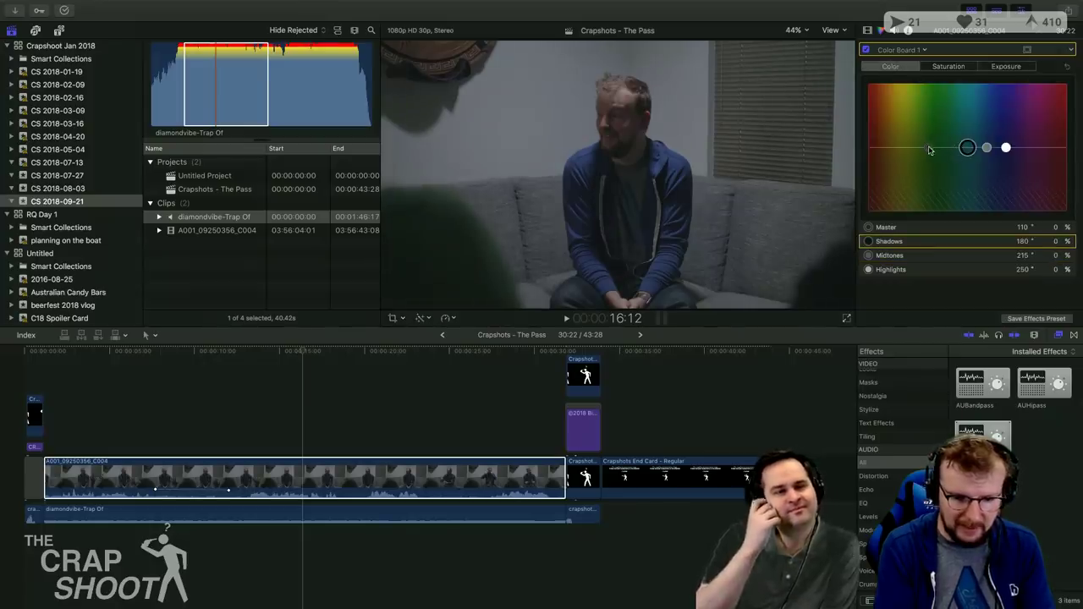
left_click(928, 149)
left_click_drag(928, 148, 886, 151)
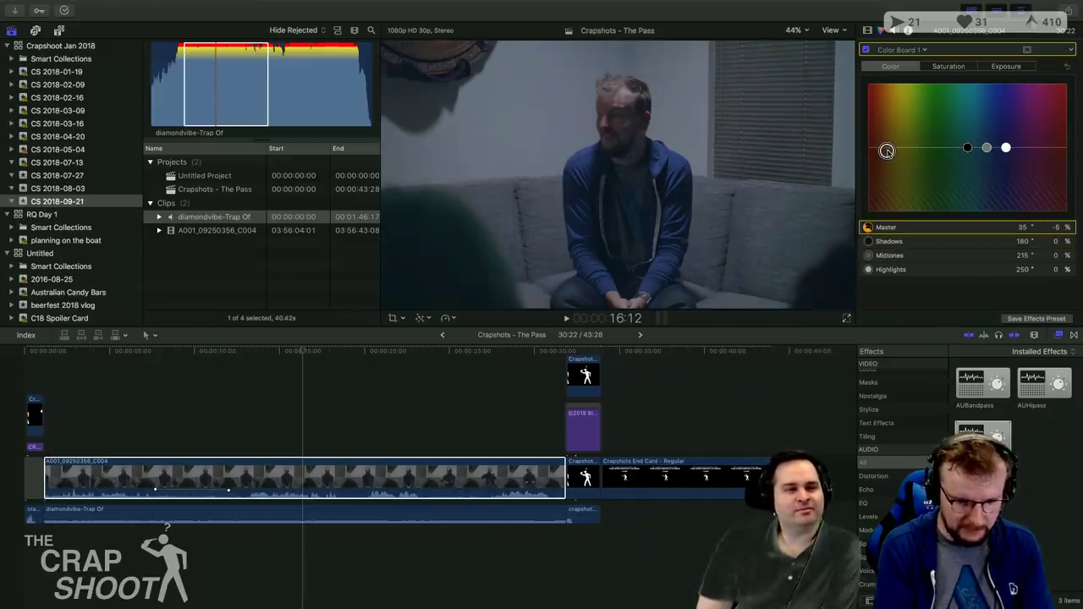
Refine the clip's Color Board exposure to -5% shadows, 10% midtones and -12% highlights, and preview the graded footage.
left_click_drag(987, 149, 923, 152)
left_click(1003, 66)
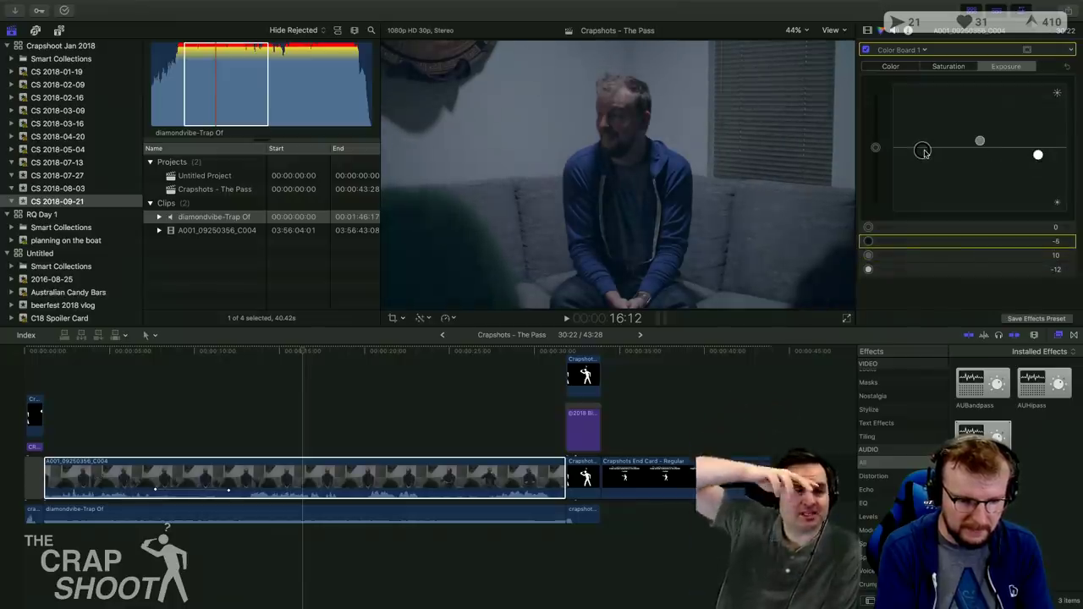
left_click(309, 402)
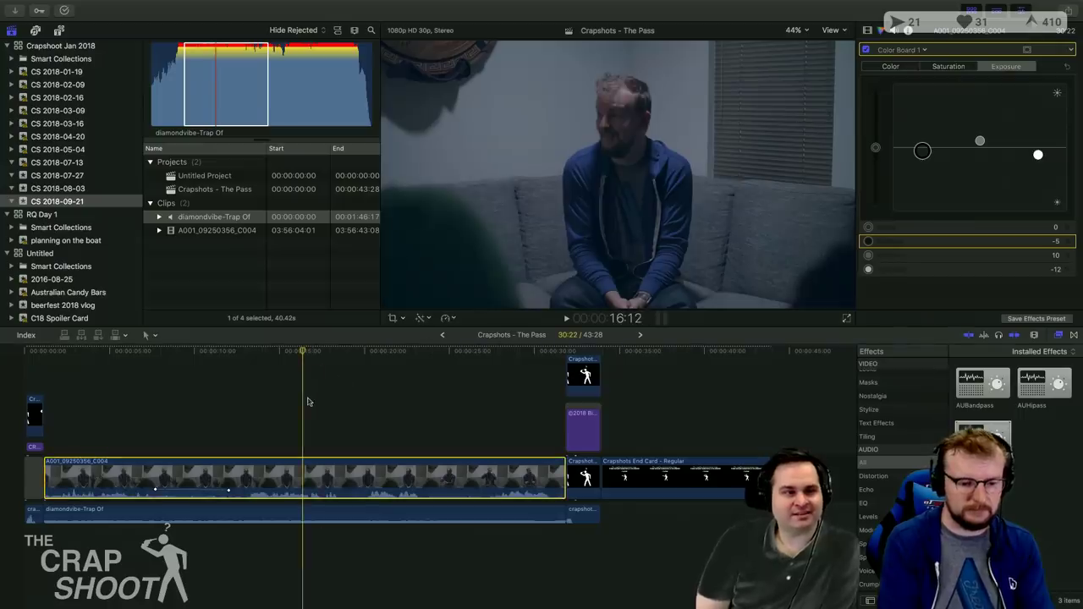
left_click(393, 404)
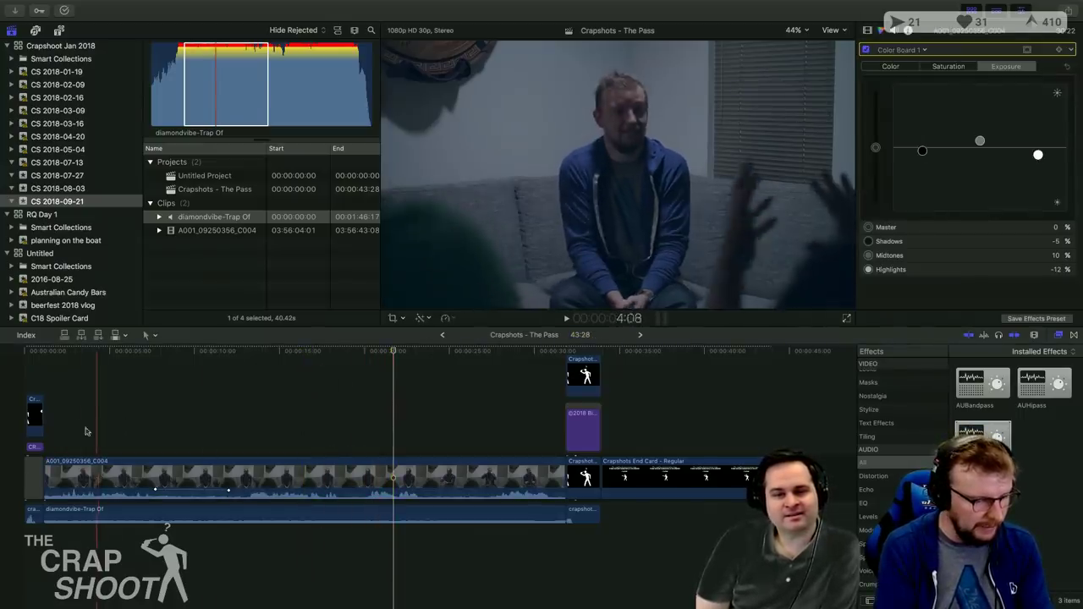
Move the playhead to the first frame of the main video clip and show its transform settings.
left_click(78, 474)
key("Up")
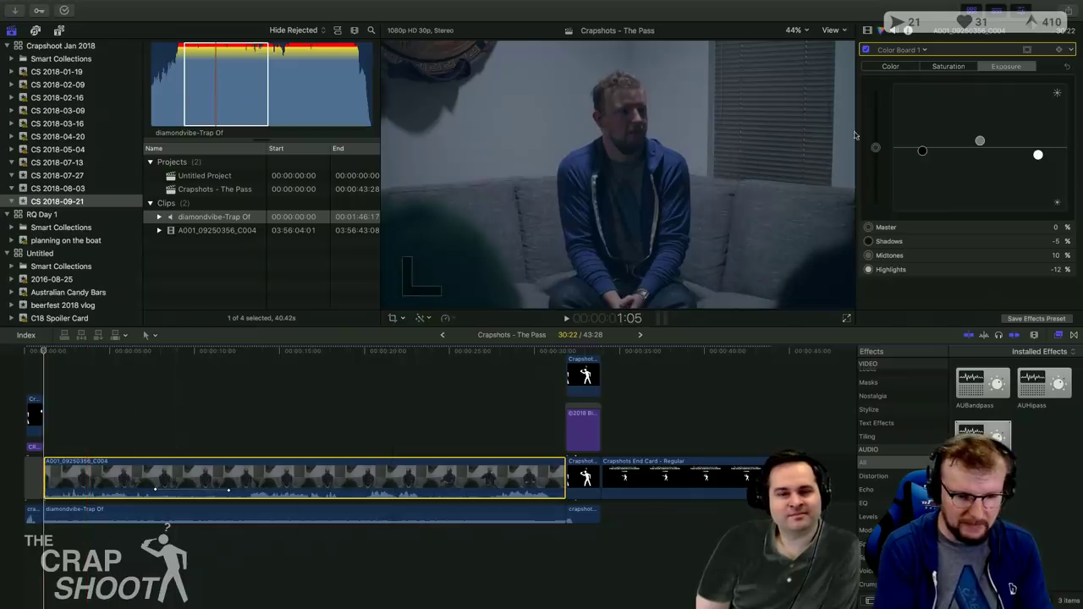
left_click(866, 31)
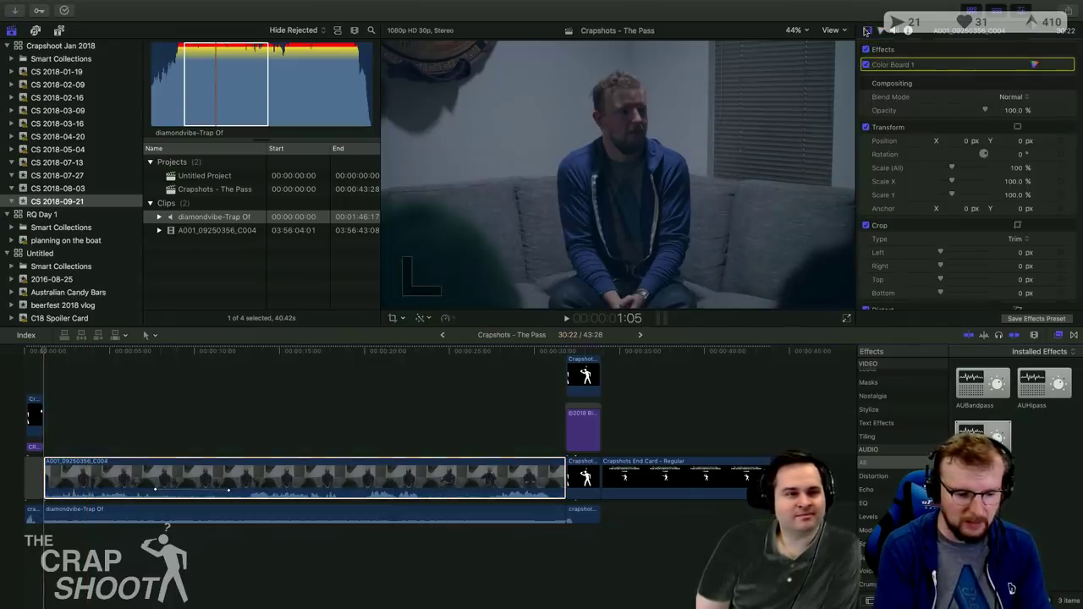
Check the frame sizes of the Crapshots - The Pass project and the A001_09250356_C004 source clip.
left_click(172, 191)
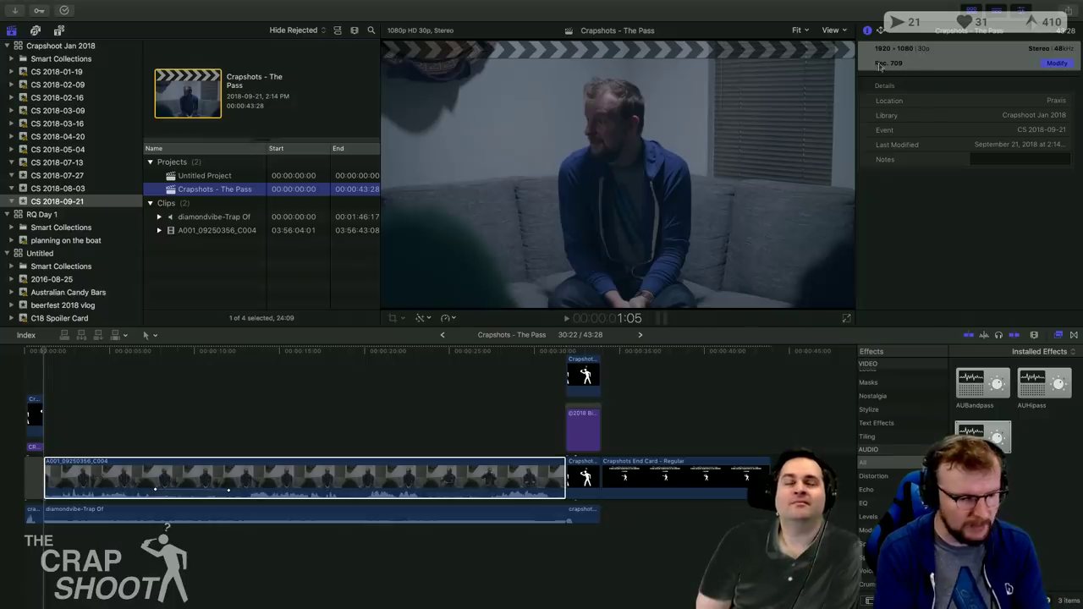
left_click(172, 231)
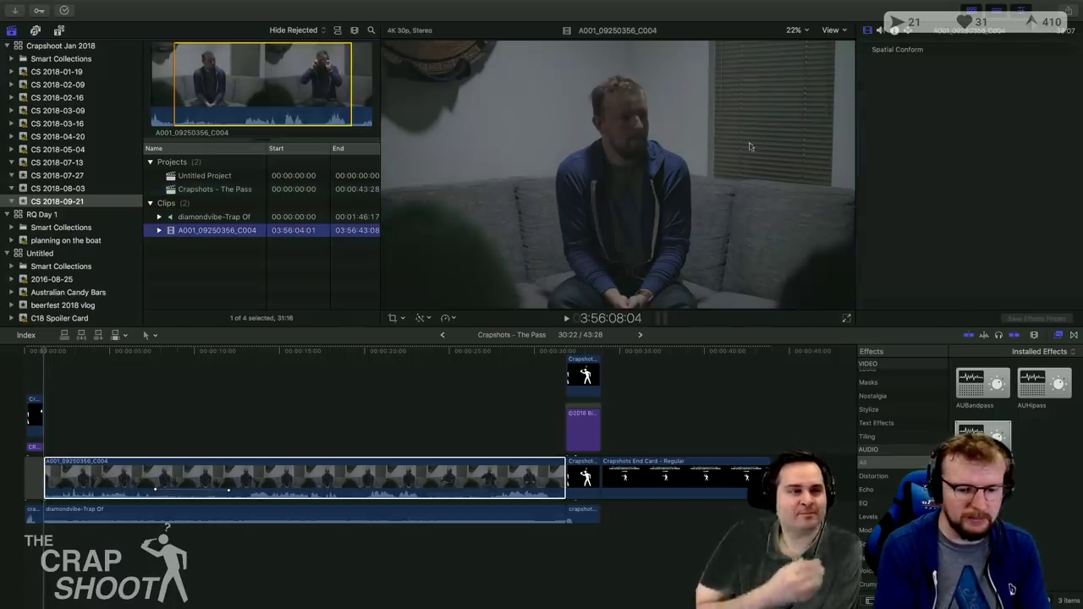
left_click(895, 34)
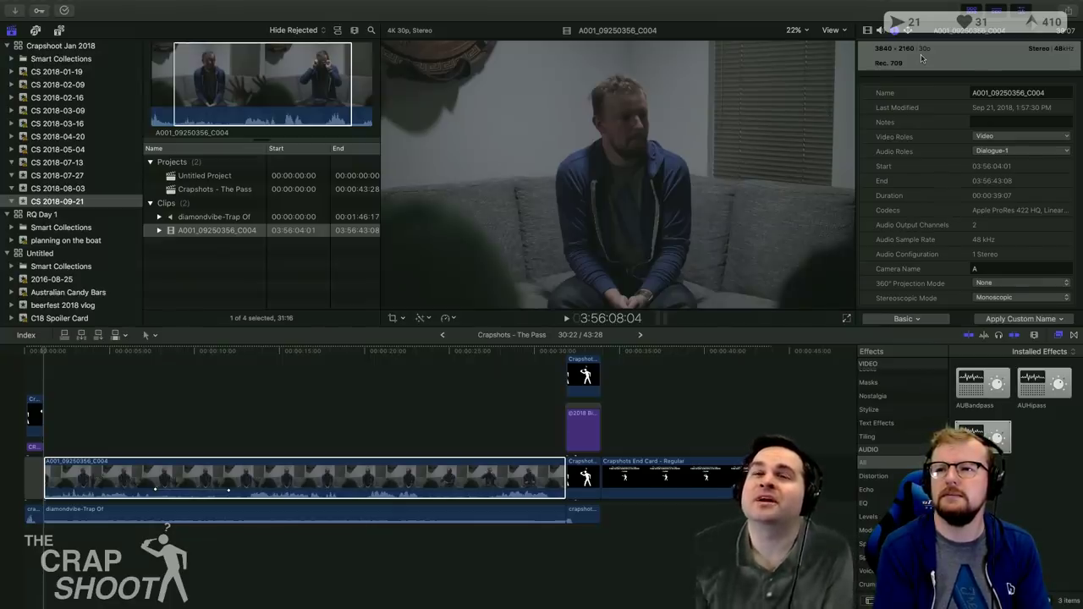
On the main clip's last frame, set its overall scale to 200% and lower the image to Y position -347.4 px.
left_click(523, 403)
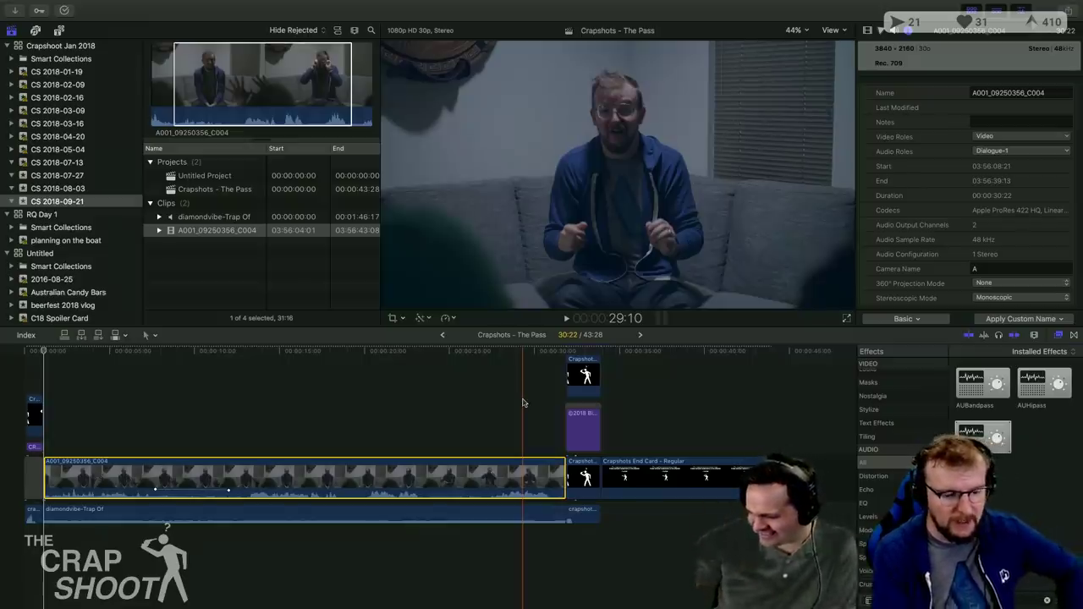
key("Down")
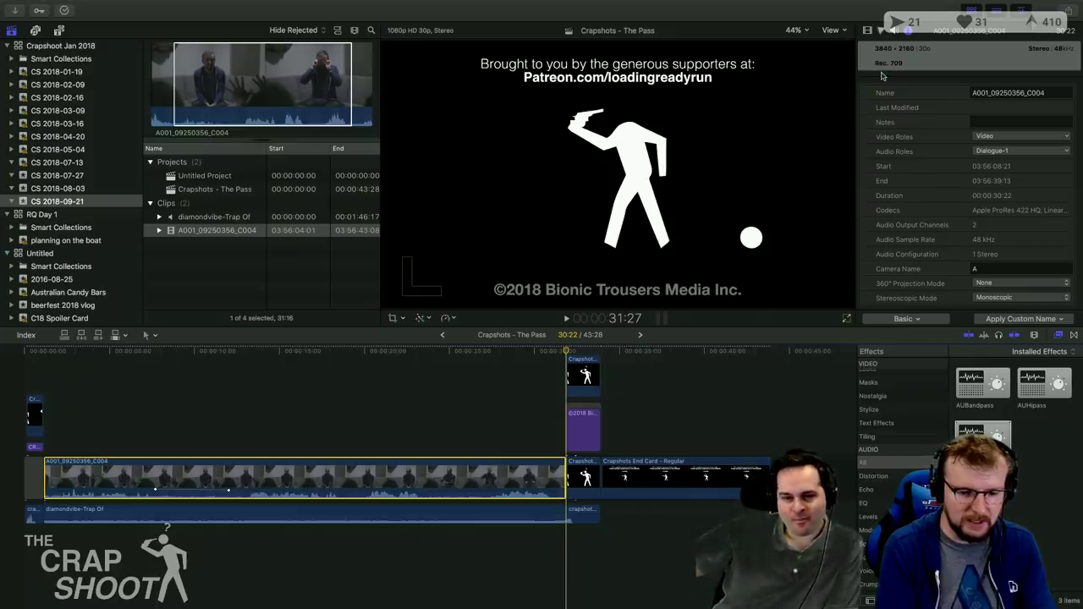
key("Left")
left_click(867, 30)
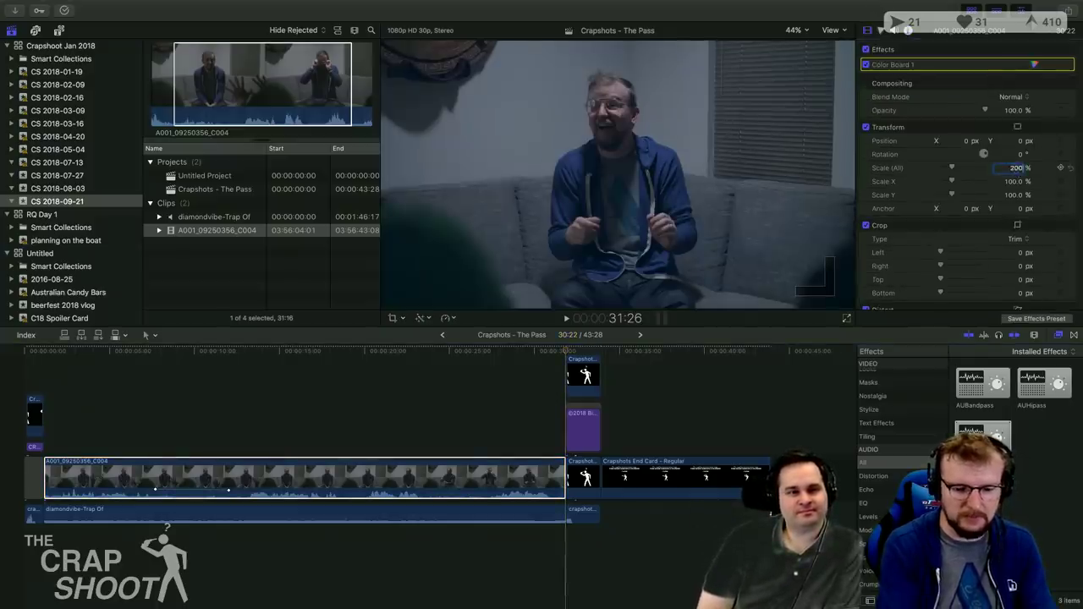
type("200")
key("Return")
left_click_drag(1019, 141, 1019, 216)
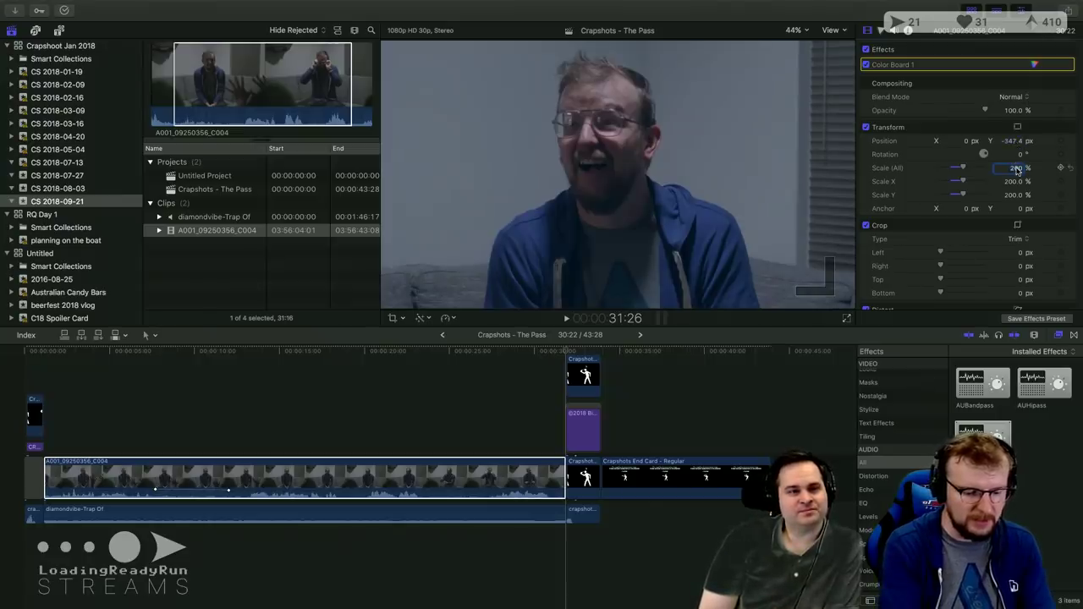
Reduce the last frame's scale to 180%, set its Y position to -286.4 px, and keyframe position and scale.
type("180")
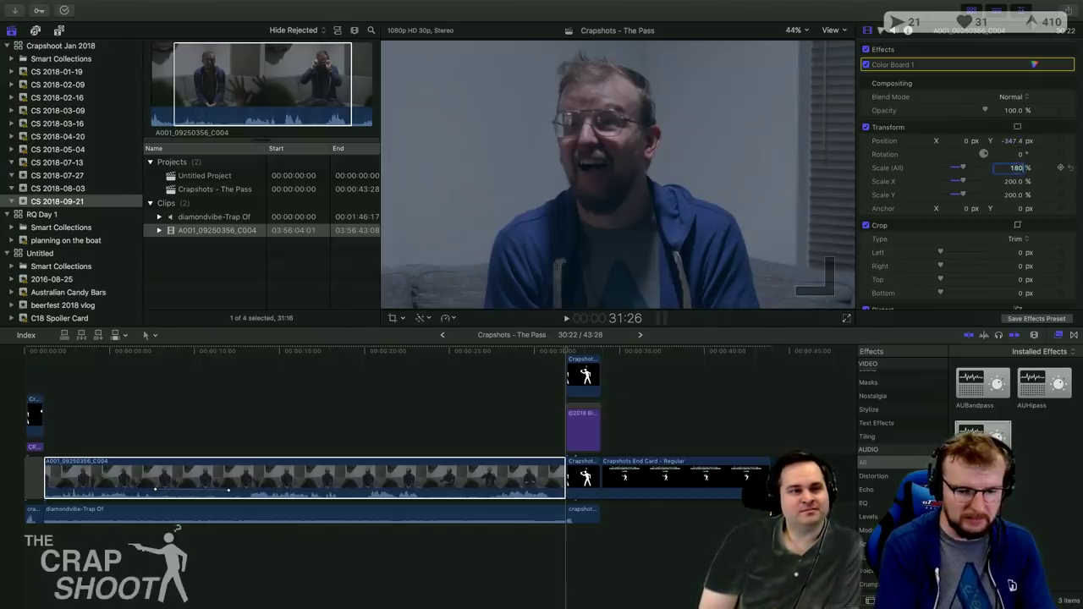
key("Return")
left_click_drag(1018, 142, 1039, 142)
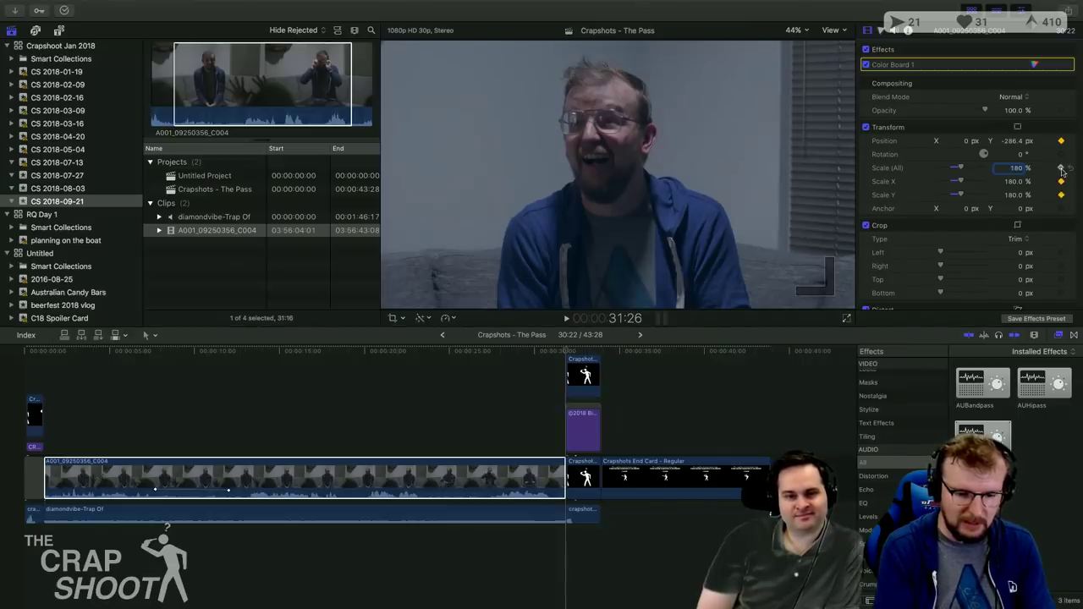
On the main clip's first frame, set the scale to 100% and the Y position to 0 px as starting keyframes.
left_click(505, 381)
key("Up")
left_click(1018, 167)
type("1")
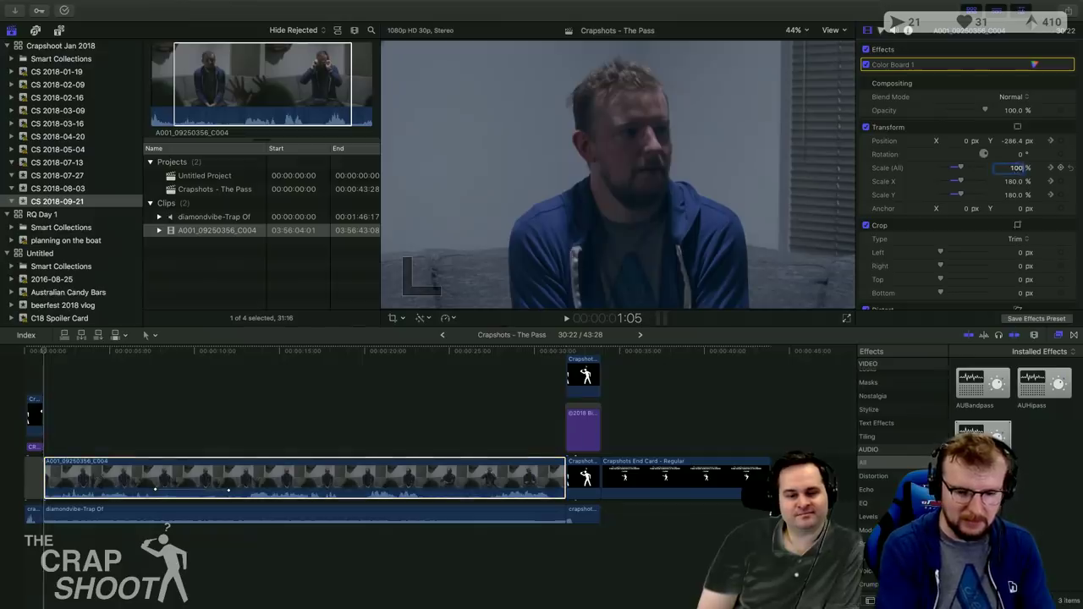
type("00")
key("Return")
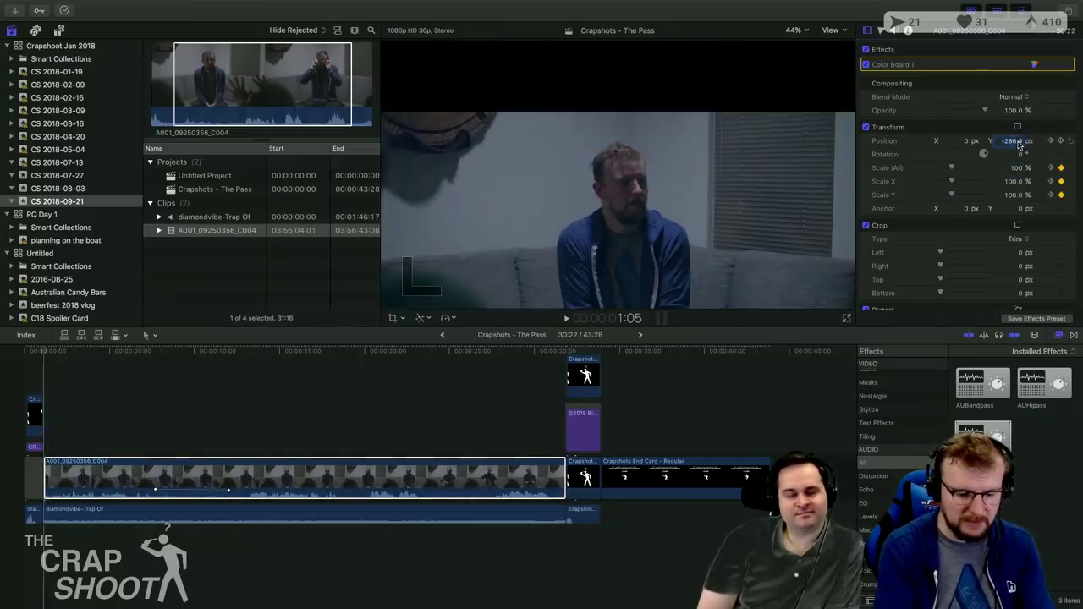
key("Return")
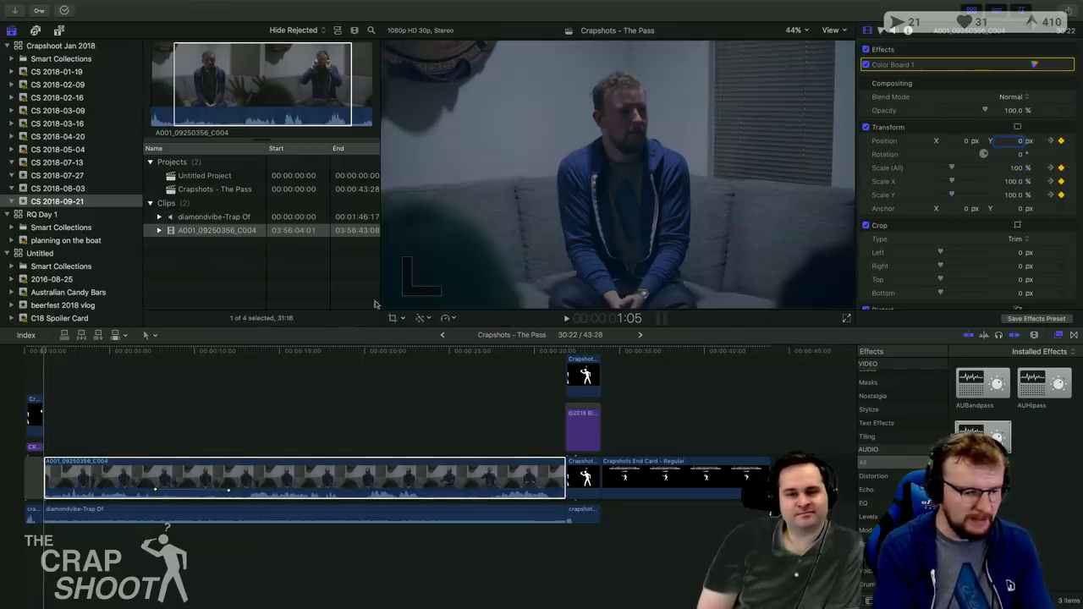
Show the main clip's video animation and move its ending Transform keyframe earlier, to about 26:04.
left_click(45, 356)
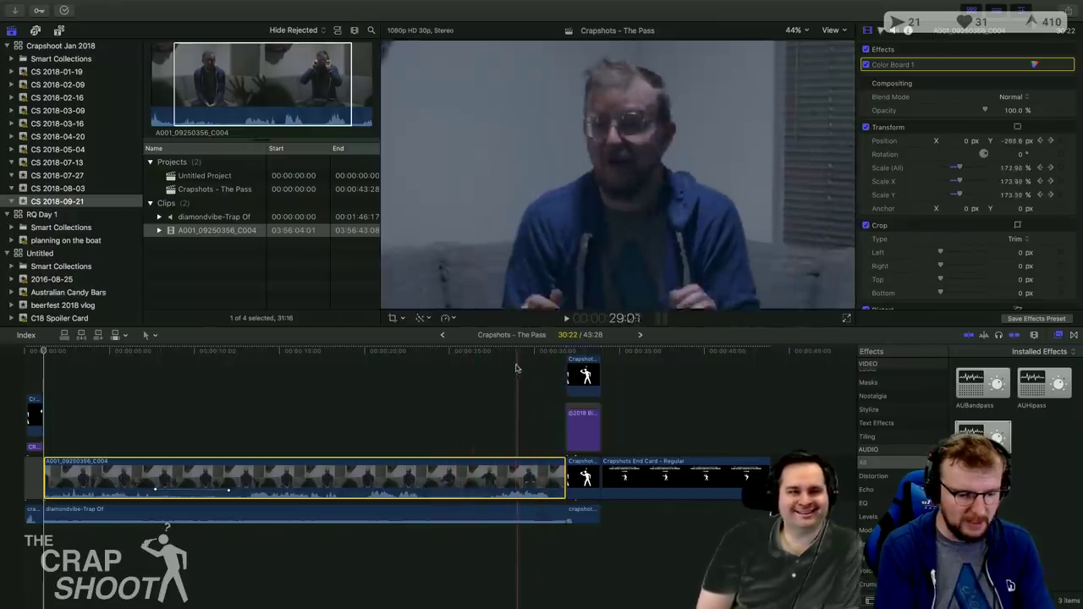
left_click(468, 353)
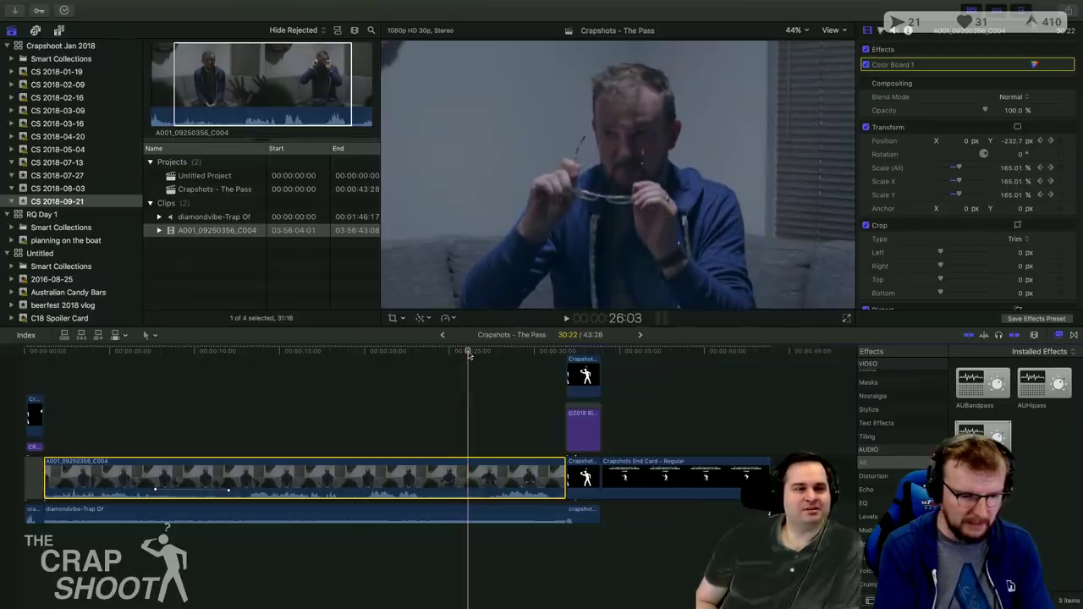
right_click(472, 467)
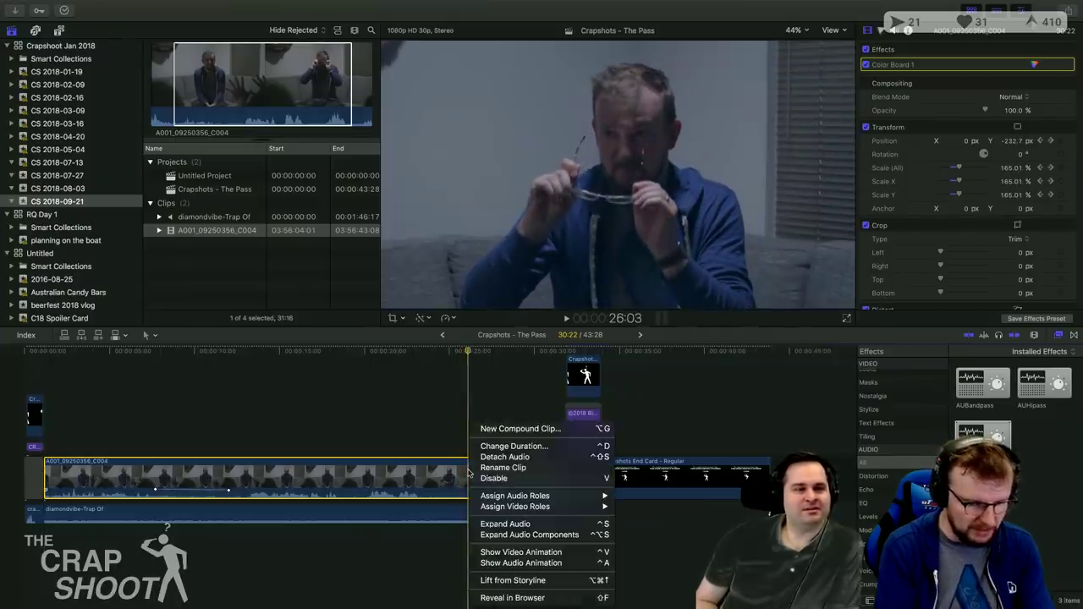
left_click(491, 551)
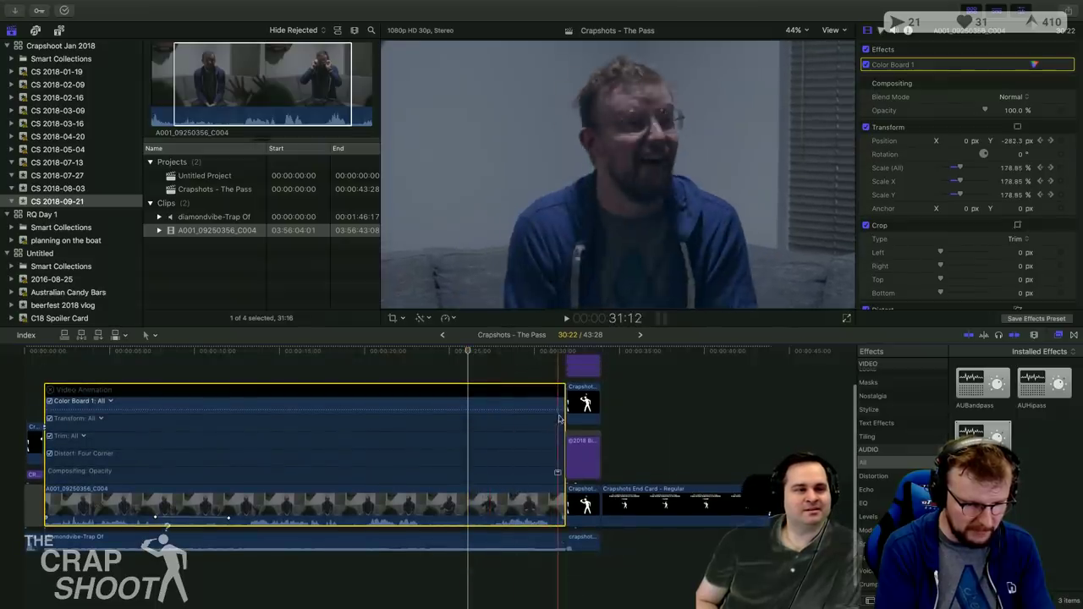
key("super+=")
key("super+=")
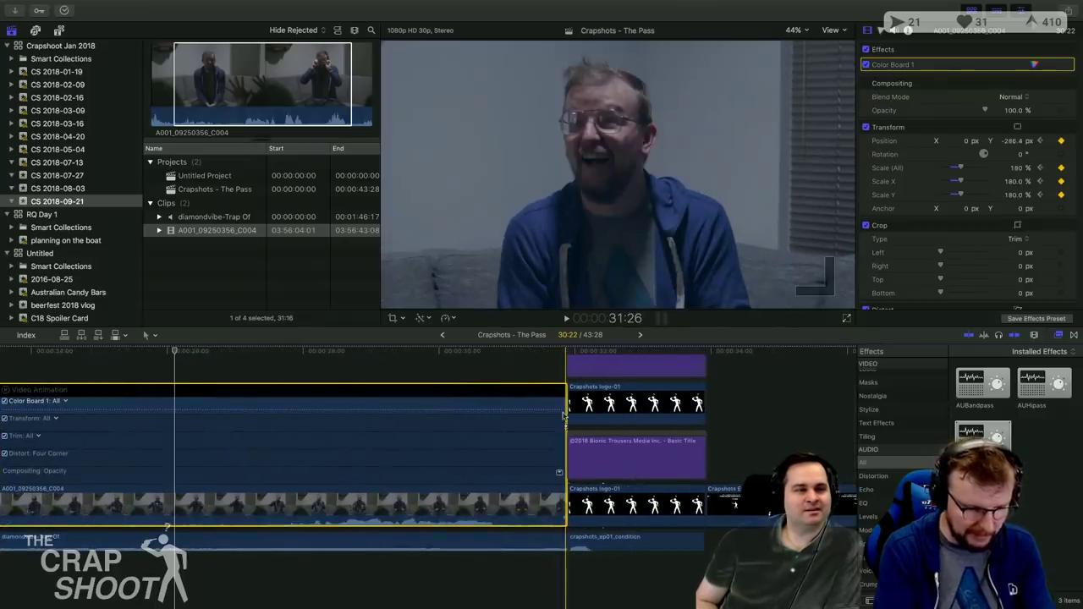
left_click_drag(569, 432, 176, 439)
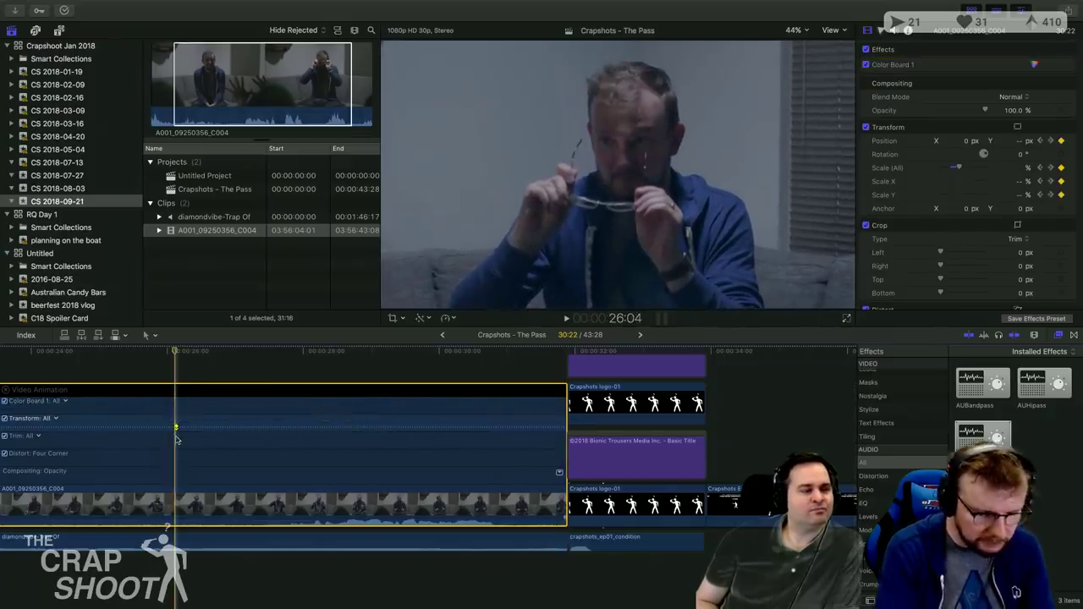
key("super+minus")
key("super+minus")
scroll(174, 437, "left", 5)
Scrub through the animated zoom and play it from the start of the main clip.
left_click(364, 354)
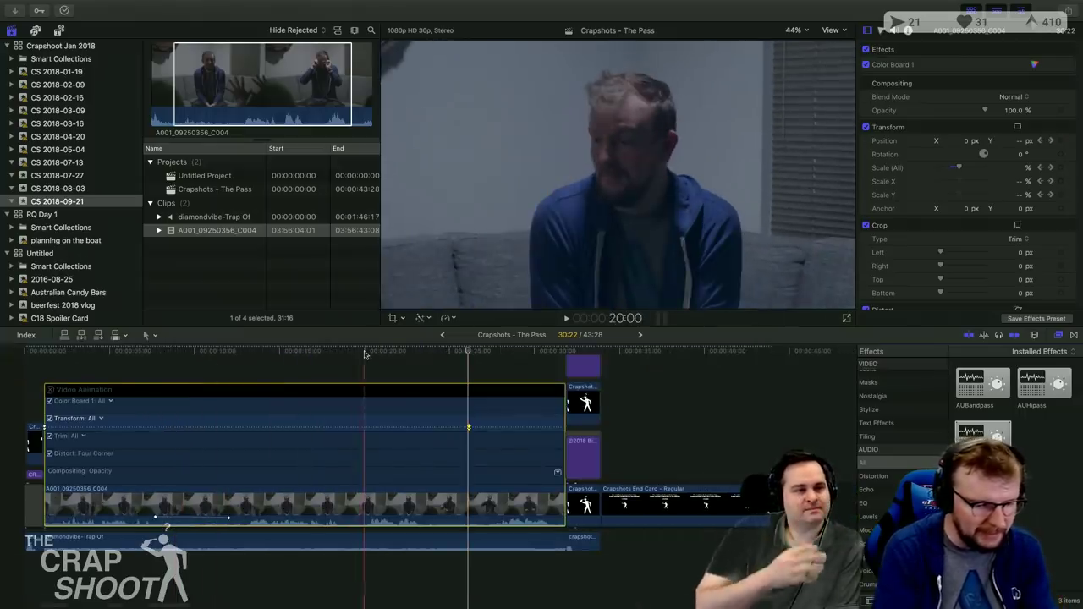
left_click(362, 368)
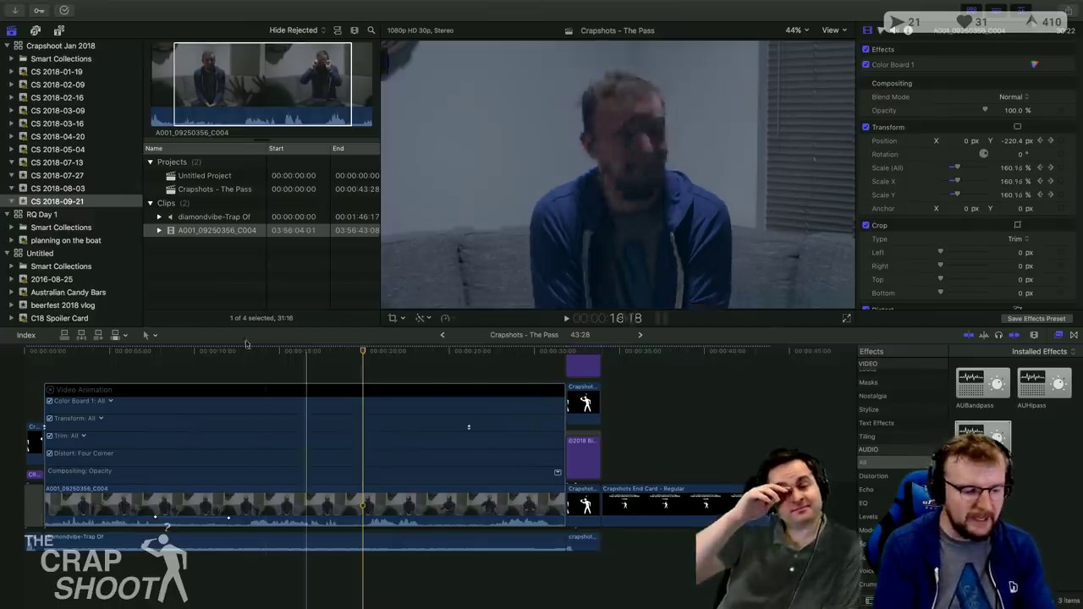
left_click(49, 354)
key("space")
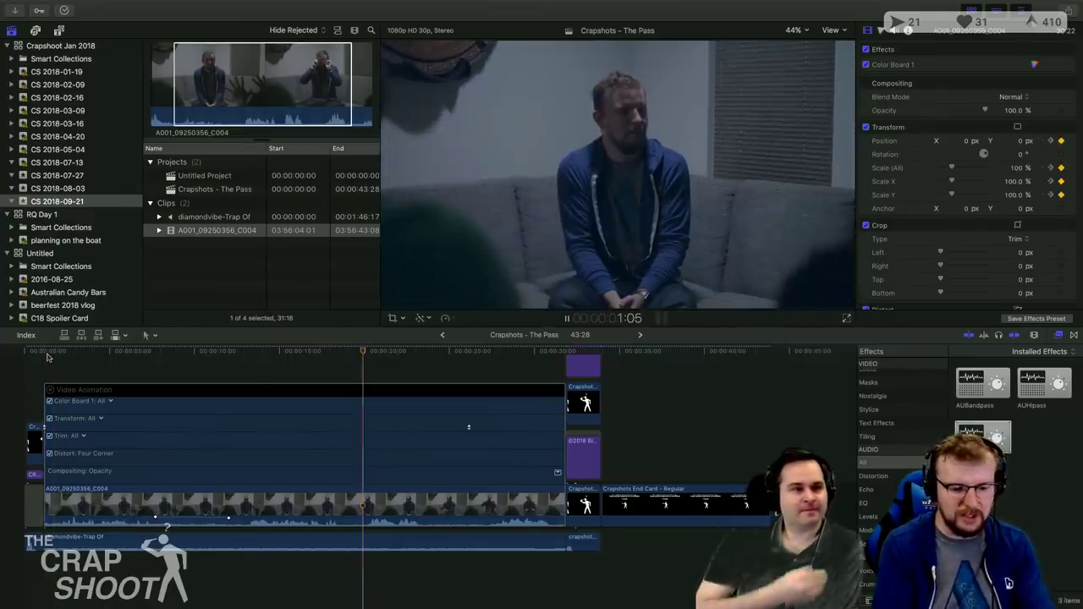
key("space")
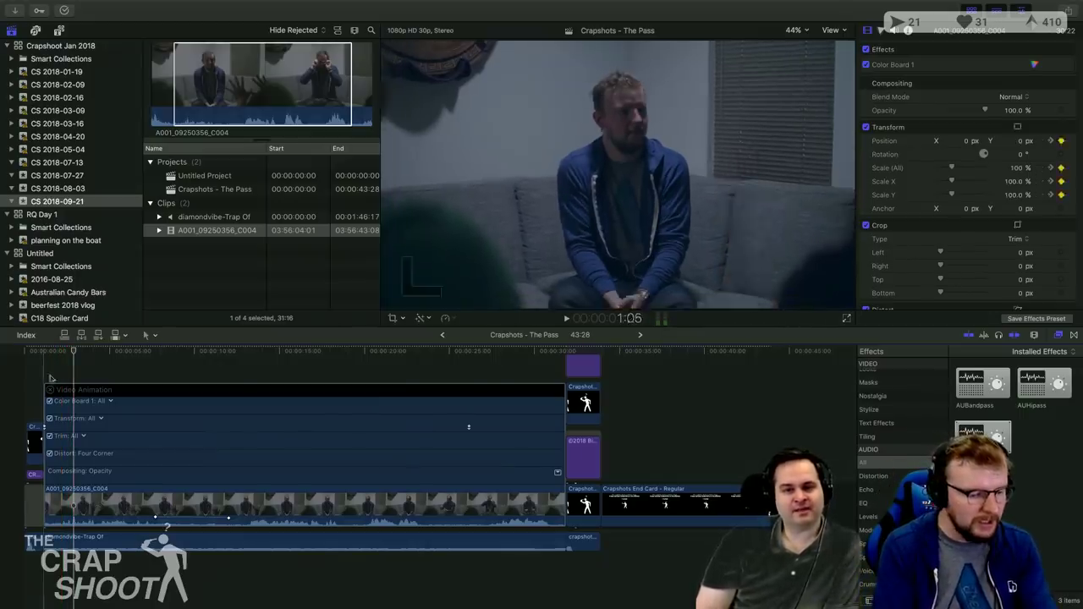
Check the options of the first Transform keyframe, then show the on-screen Transform controls and scrub along the motion path.
right_click(44, 429)
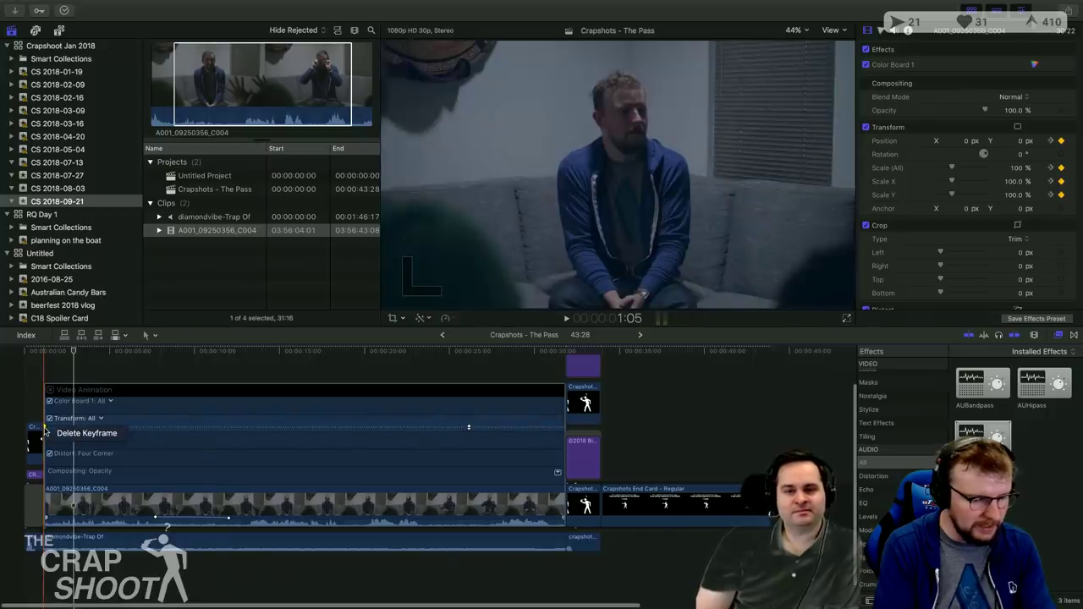
left_click(314, 345)
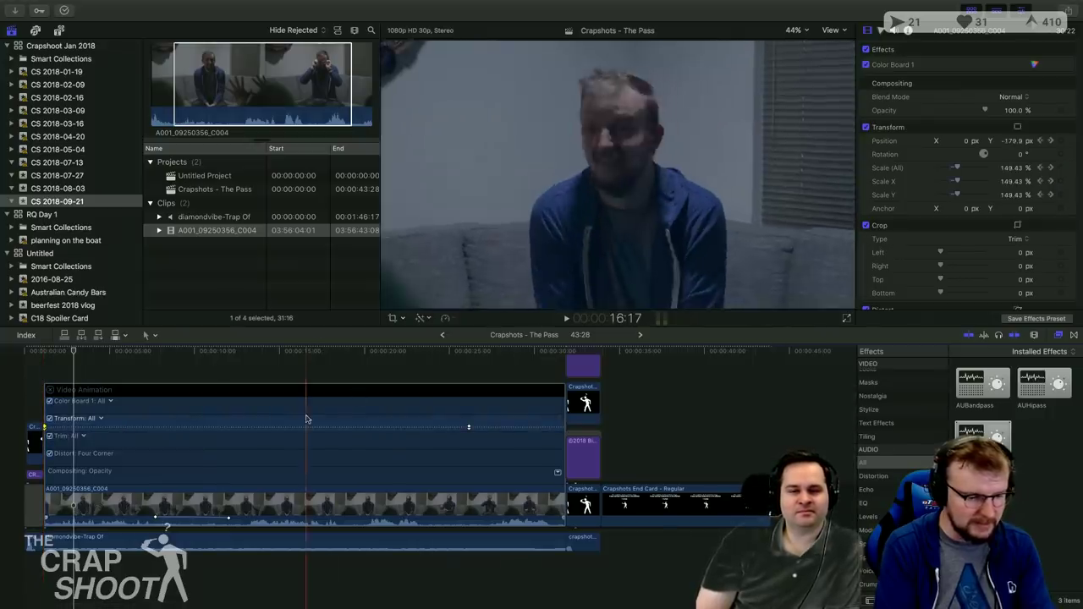
left_click(403, 318)
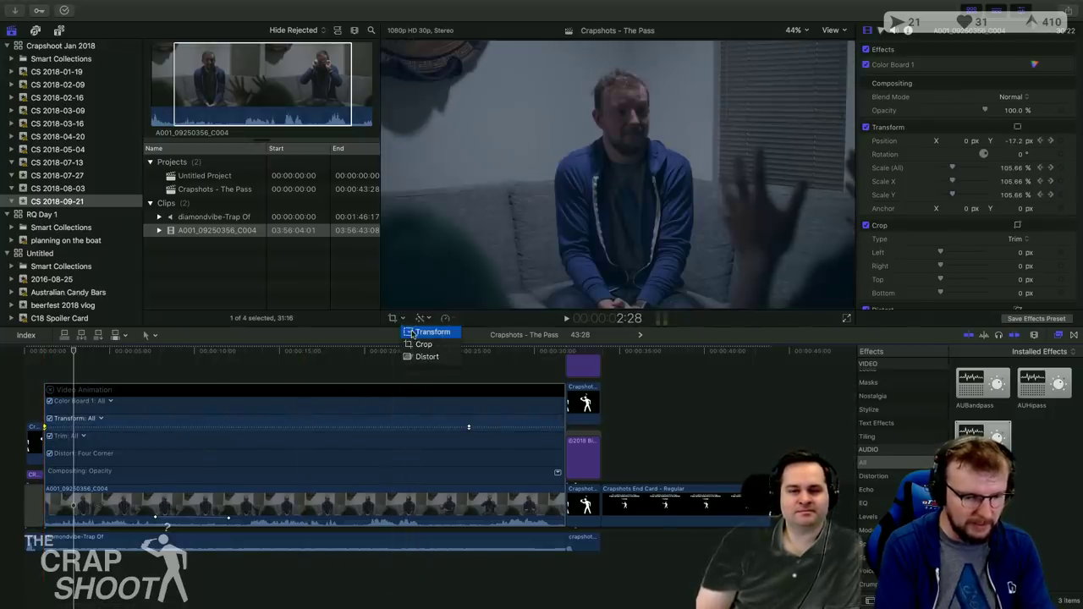
left_click(432, 332)
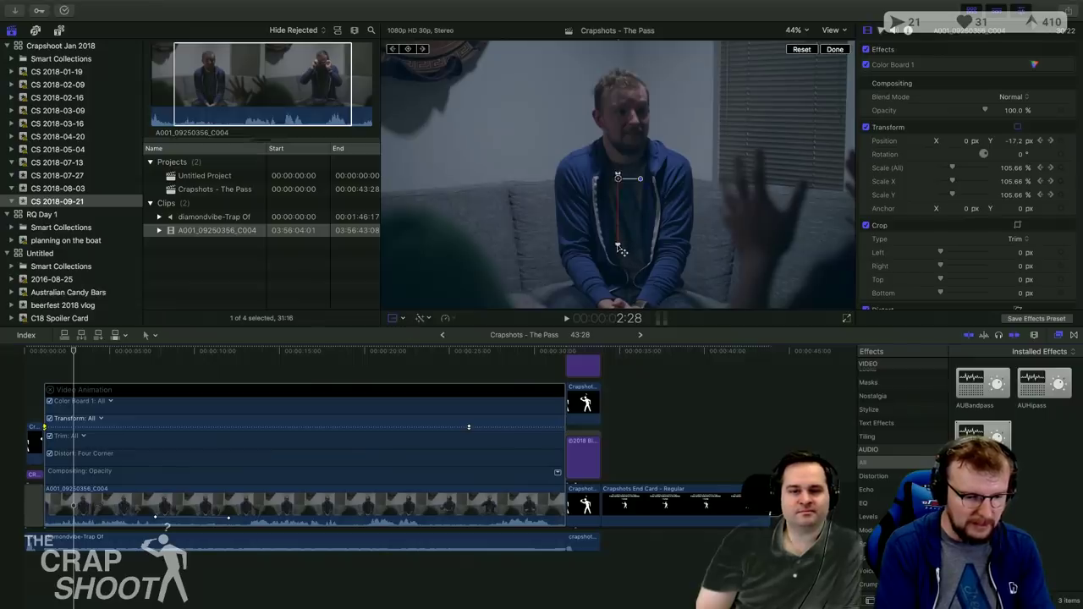
left_click(61, 354)
left_click_drag(61, 355, 262, 345)
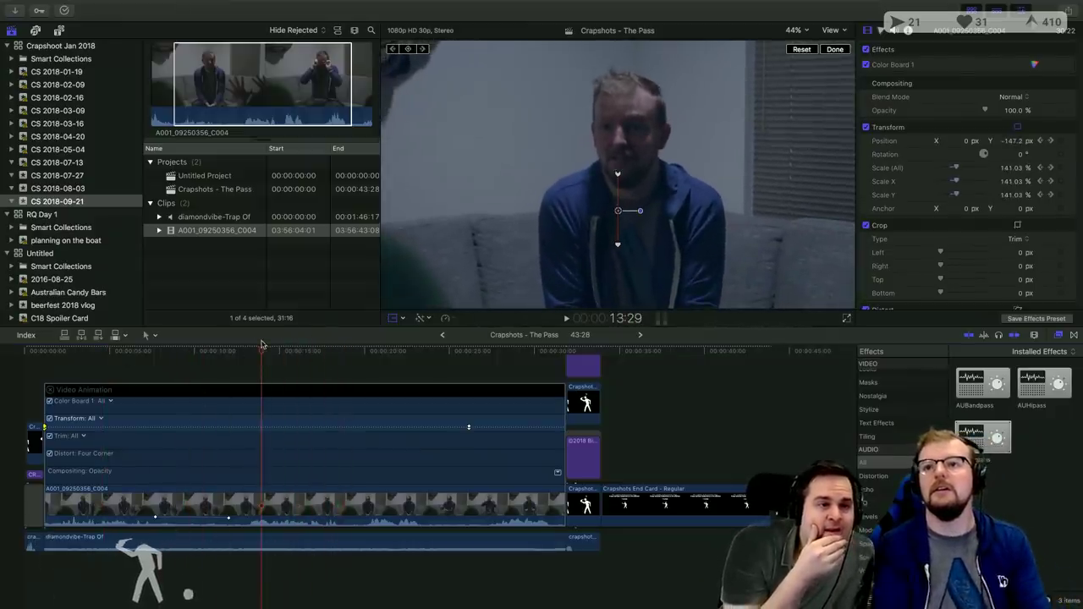
Change the upper starting point of the clip's motion path to Smooth.
left_click(618, 176)
left_click(306, 352)
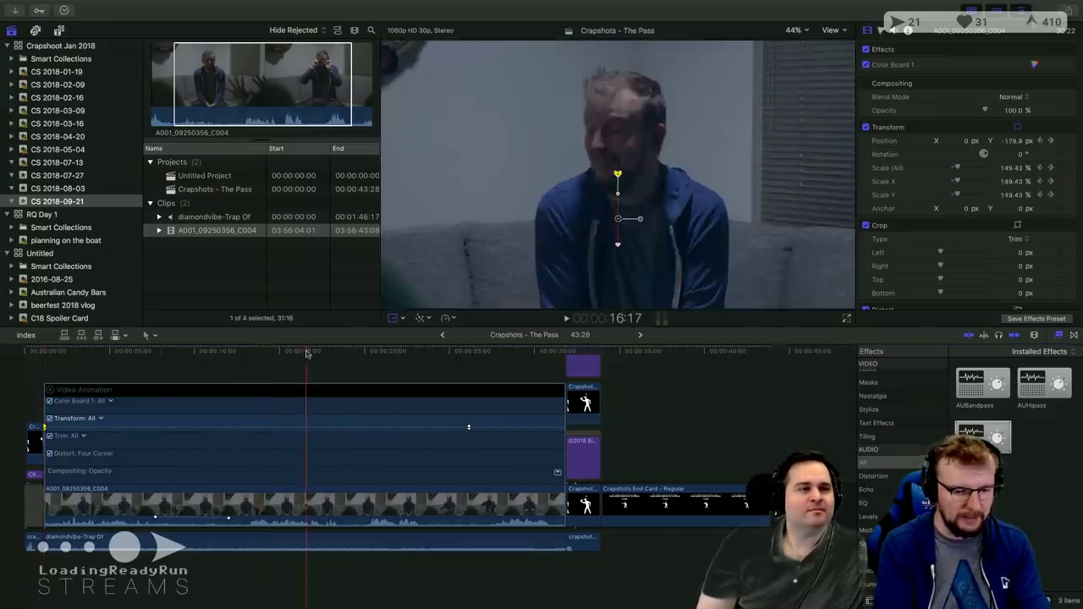
right_click(620, 177)
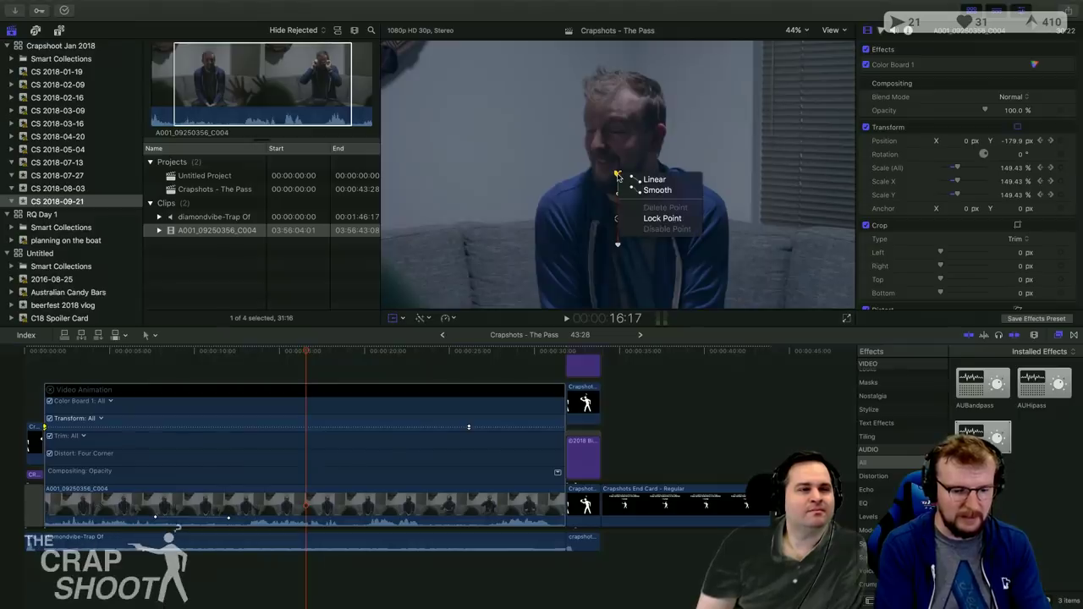
left_click(677, 189)
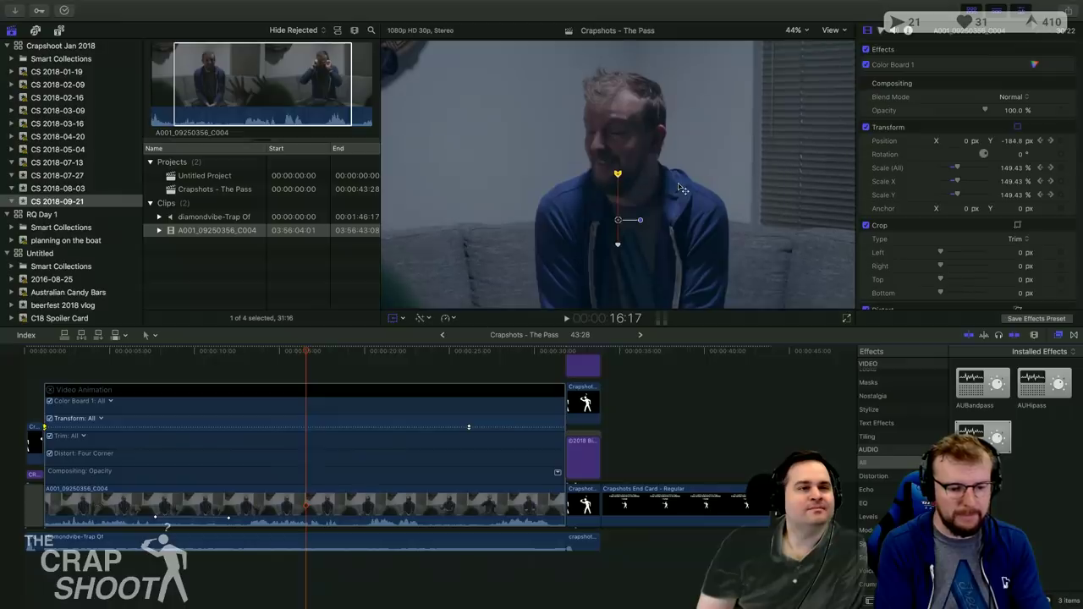
Inspect the motion path with the viewer enlarged to 100%, then fit the whole frame again.
left_click(796, 30)
left_click(808, 108)
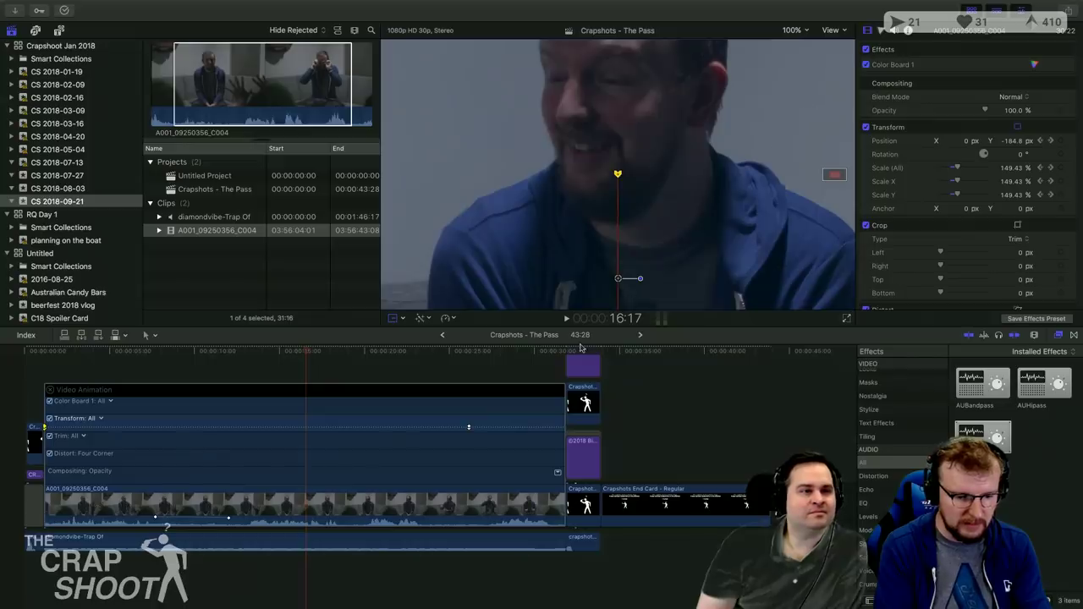
left_click_drag(834, 174, 836, 176)
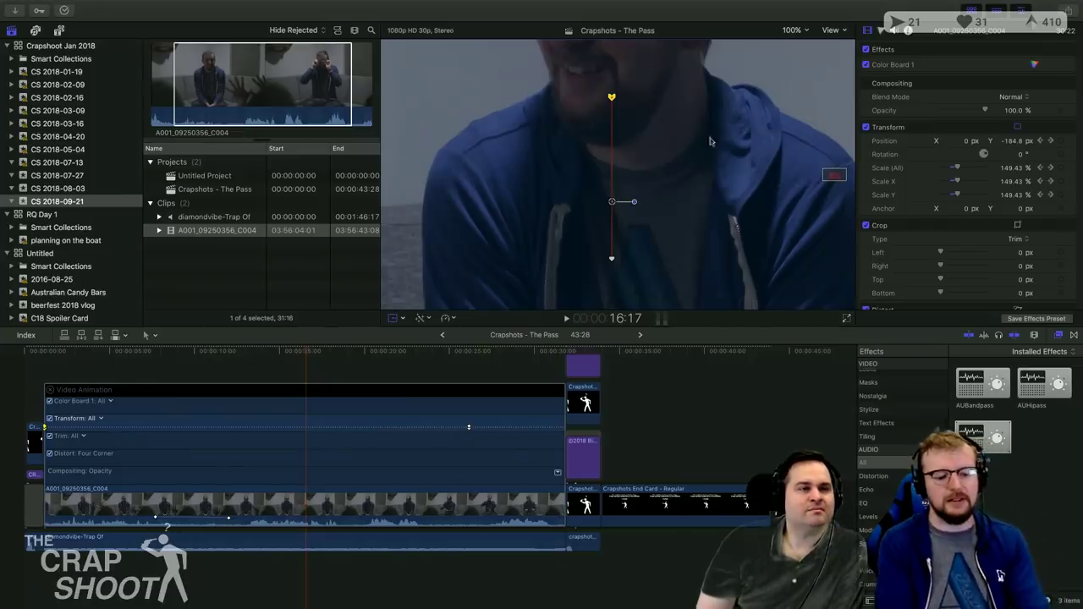
left_click(793, 30)
left_click(796, 41)
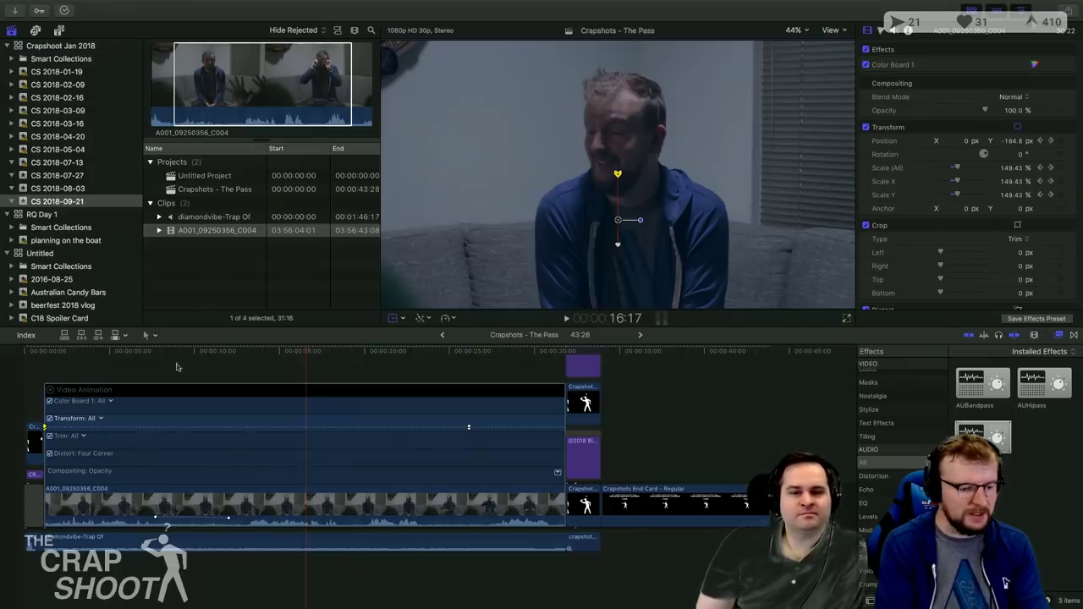
Hide the on-screen Transform controls and play the project from its beginning to check the start of the zoom.
left_click(45, 352)
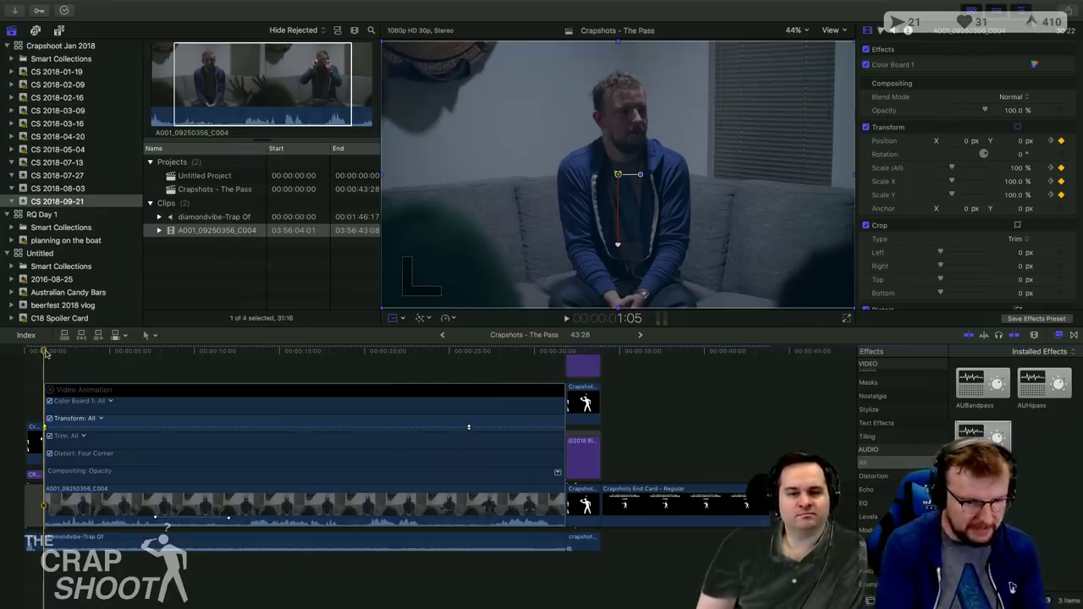
left_click(392, 319)
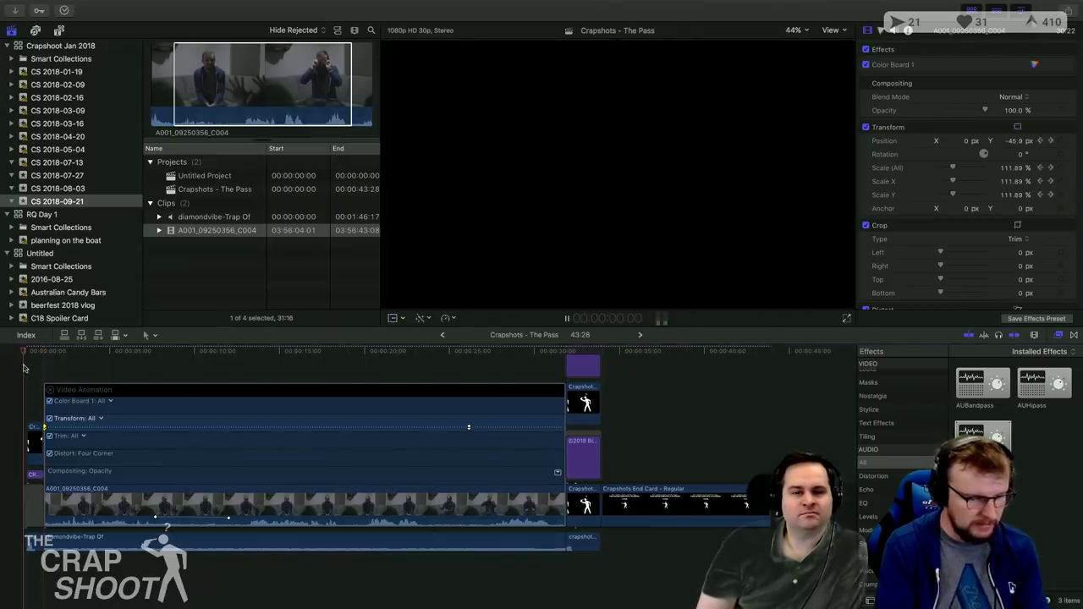
left_click(24, 368)
key("space")
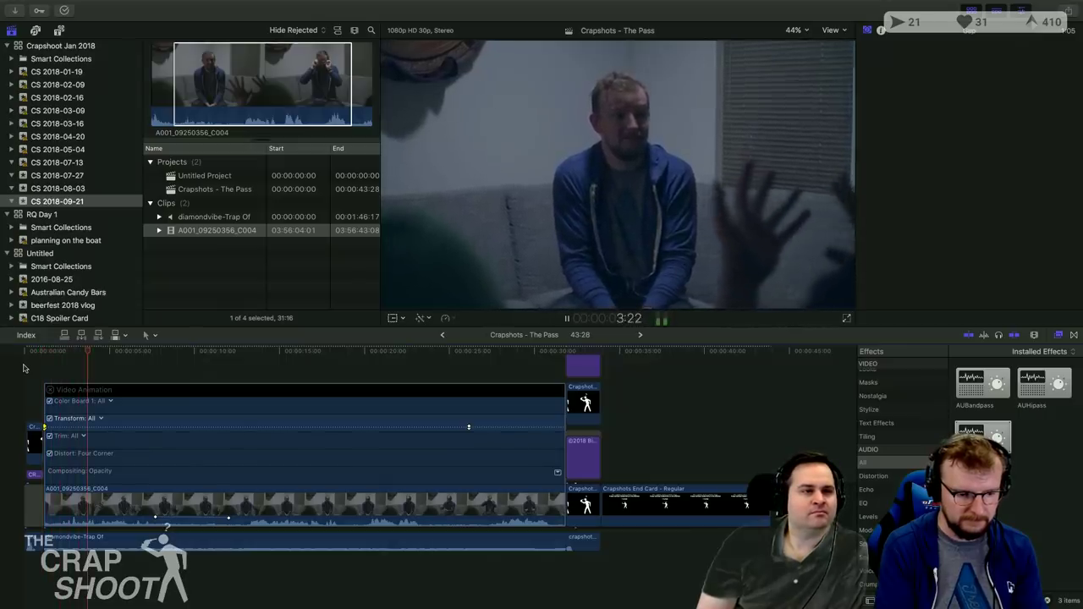
key("space")
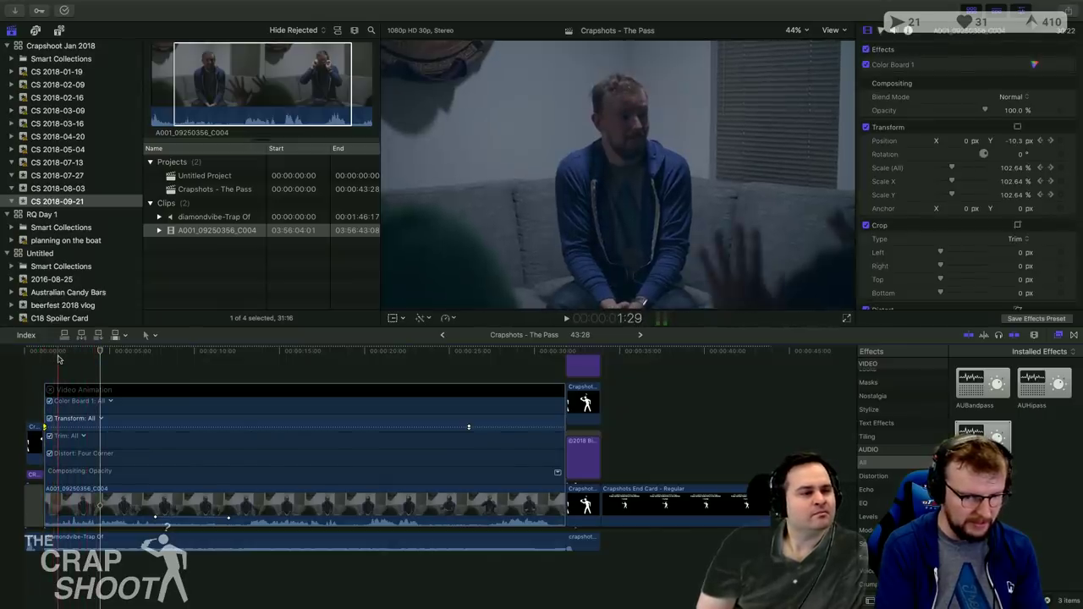
Trim the starts of the main video clip and its background music together to 30:00 long, and play back the edit.
left_click(56, 358)
left_click_drag(57, 372, 59, 572)
key("alt+[")
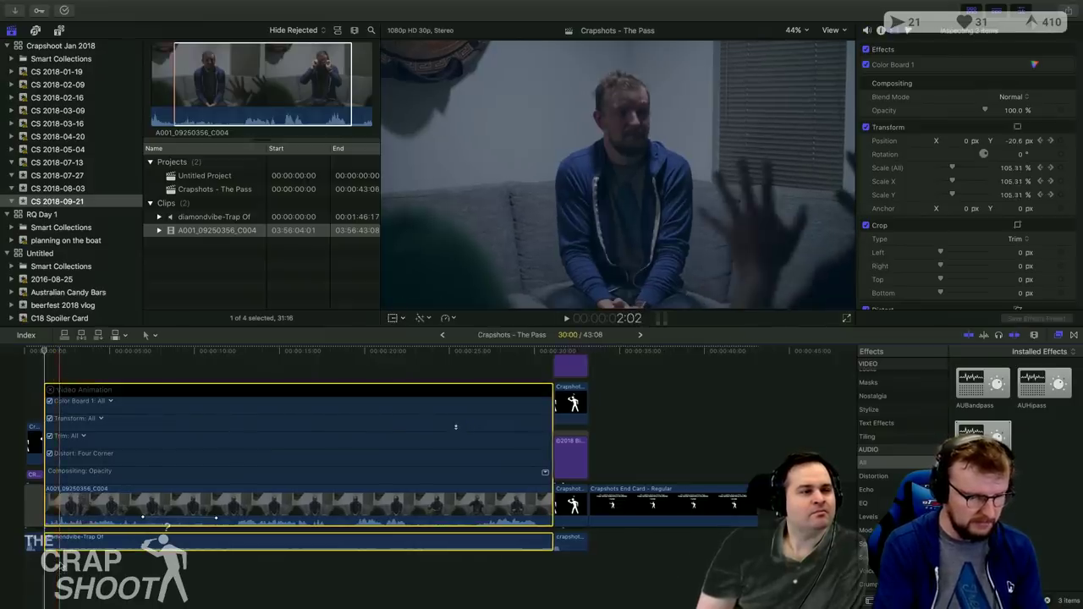
key("space")
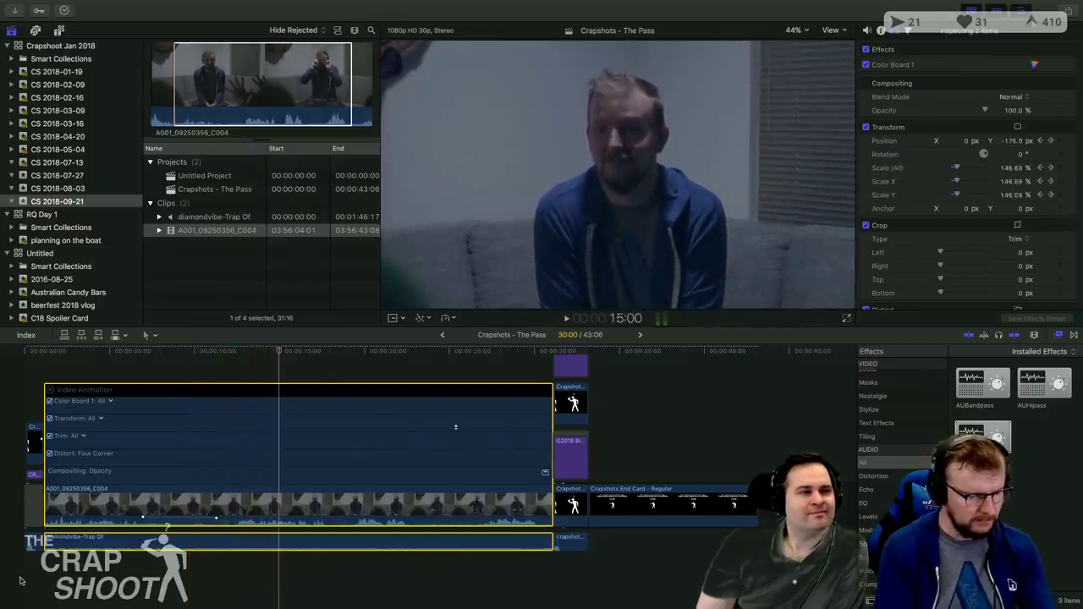
key("space")
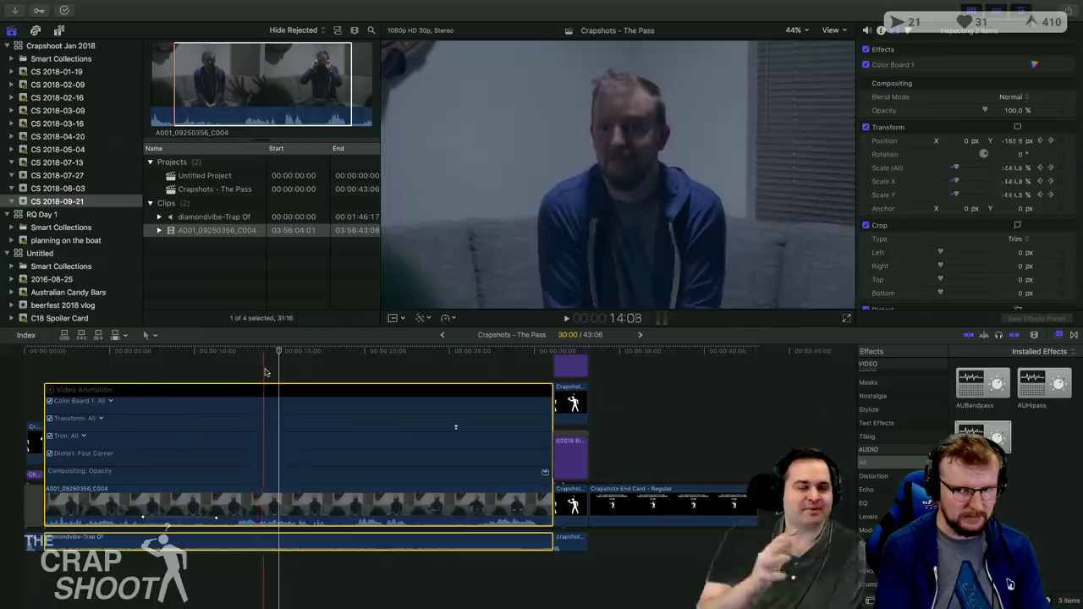
Close the main clip's video animation and place the playhead at about 5:07.
left_click(216, 360)
left_click(50, 389)
left_click(114, 396)
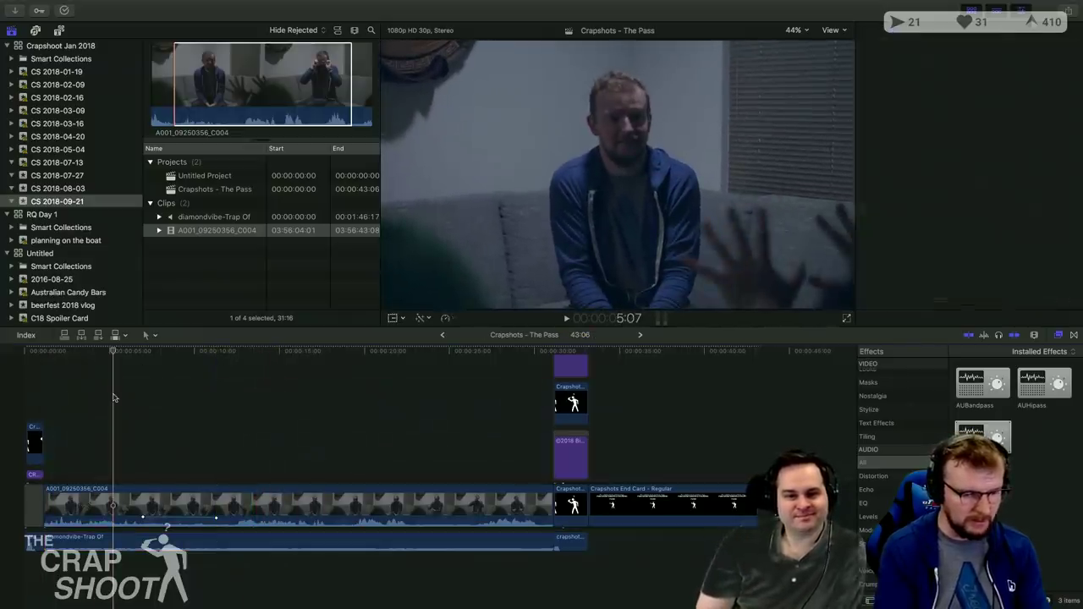